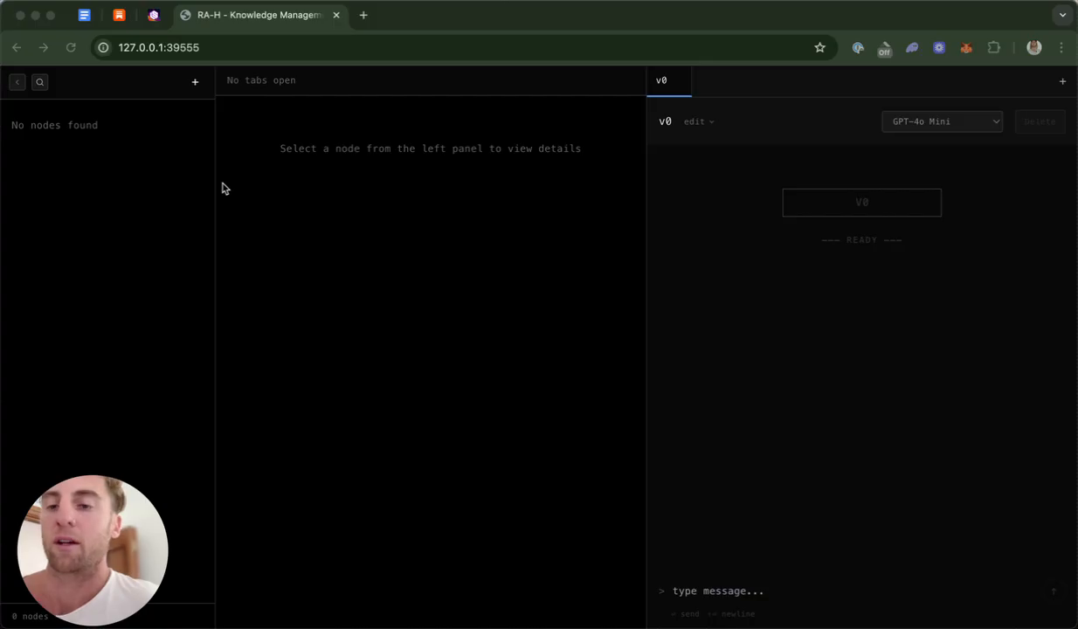
Create a new node and title it "the new coding agent paradigm".
click(181, 159)
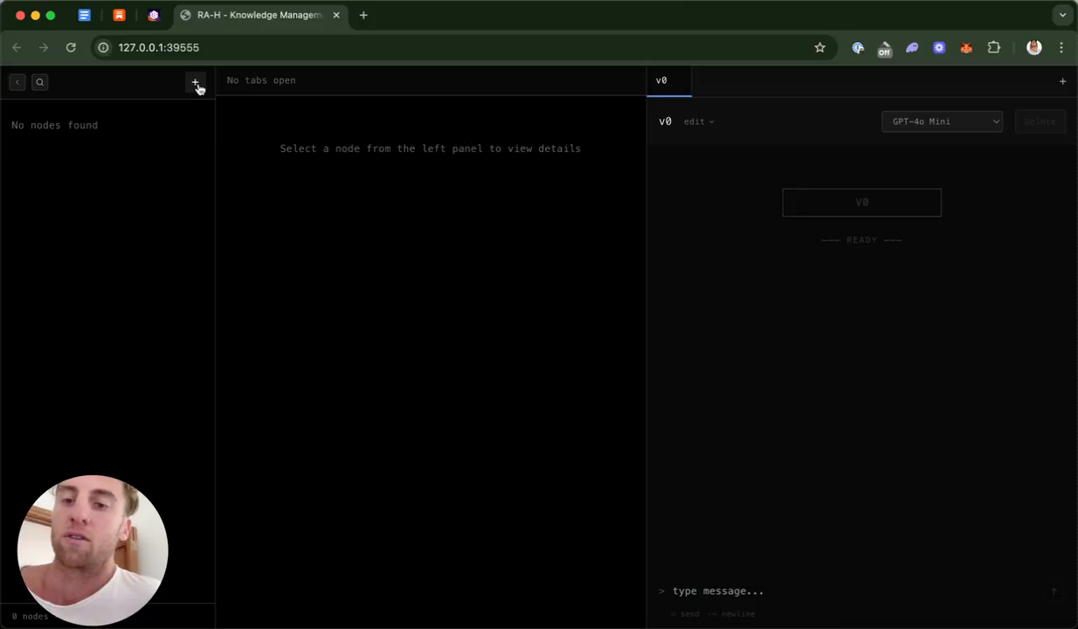
click(196, 83)
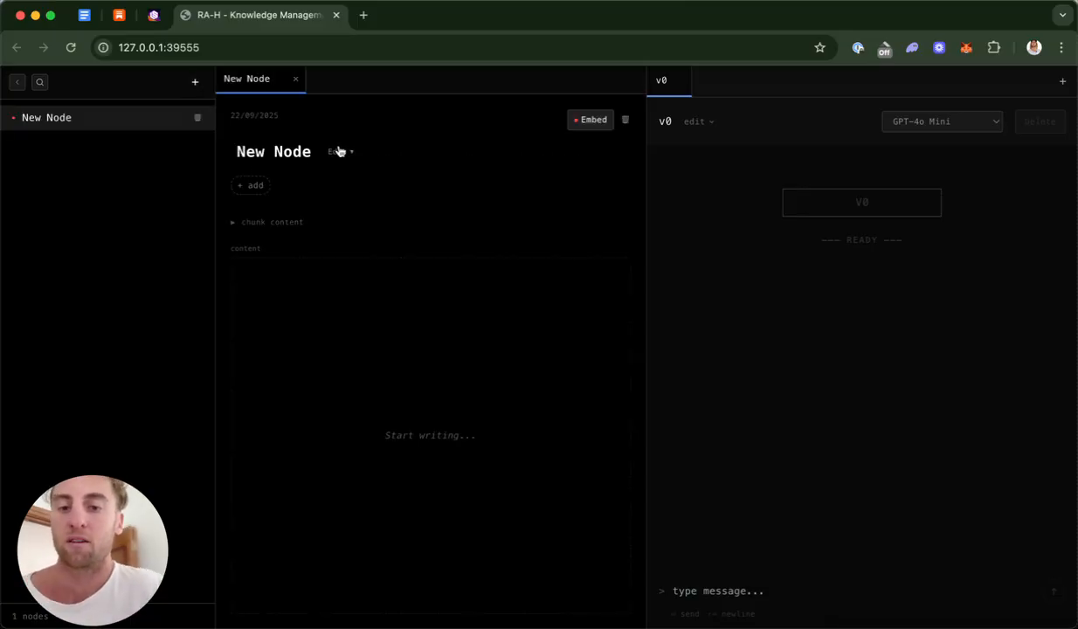
click(277, 154)
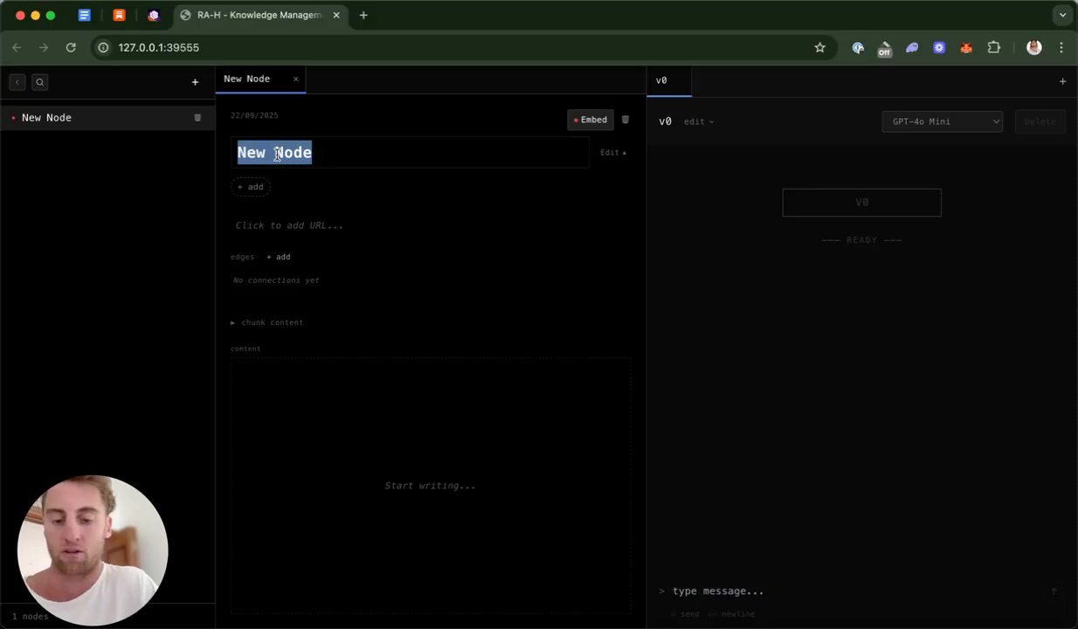
text(the new )
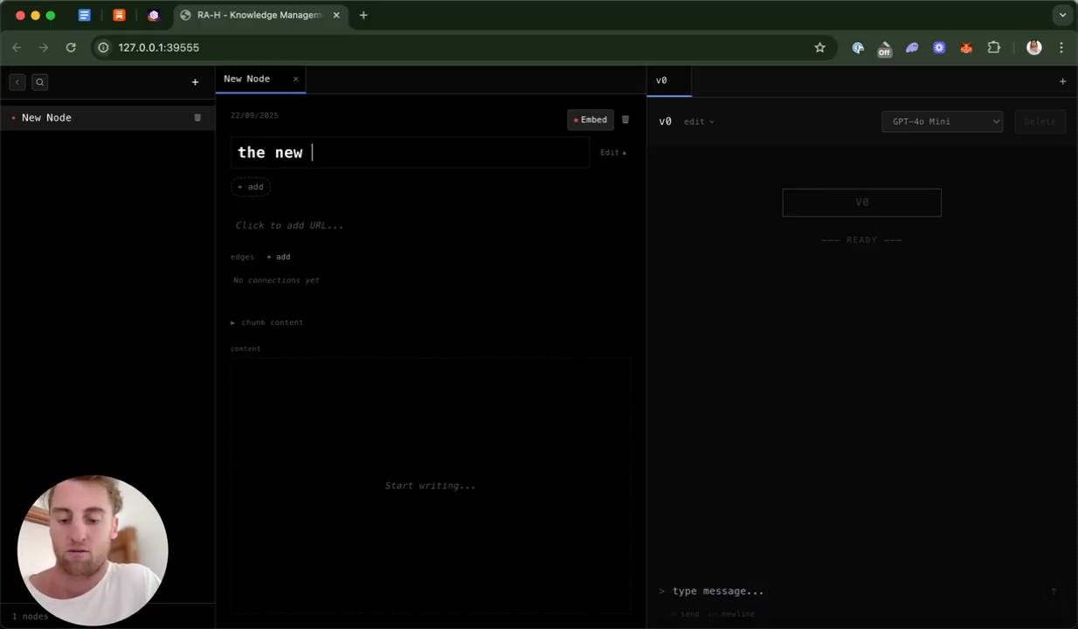
text(coding agent )
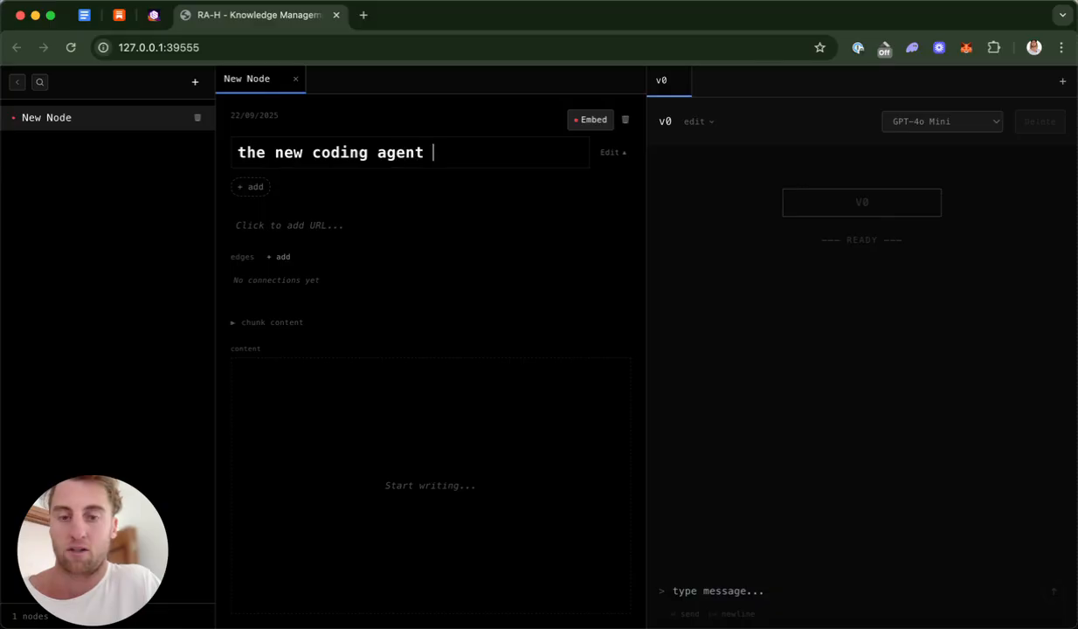
text(paradigm)
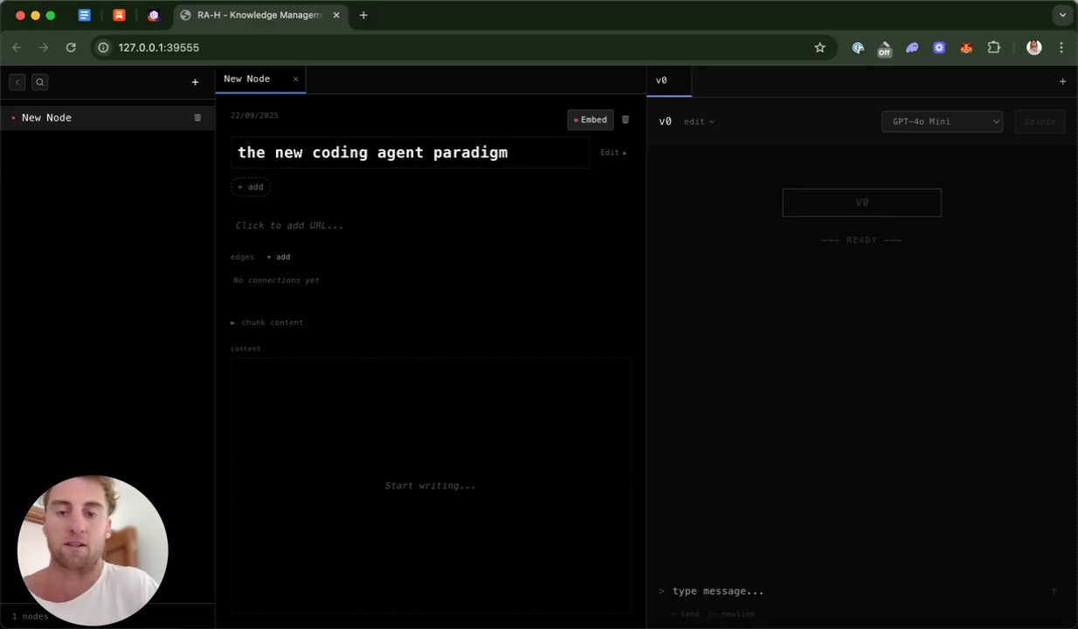
key(Return)
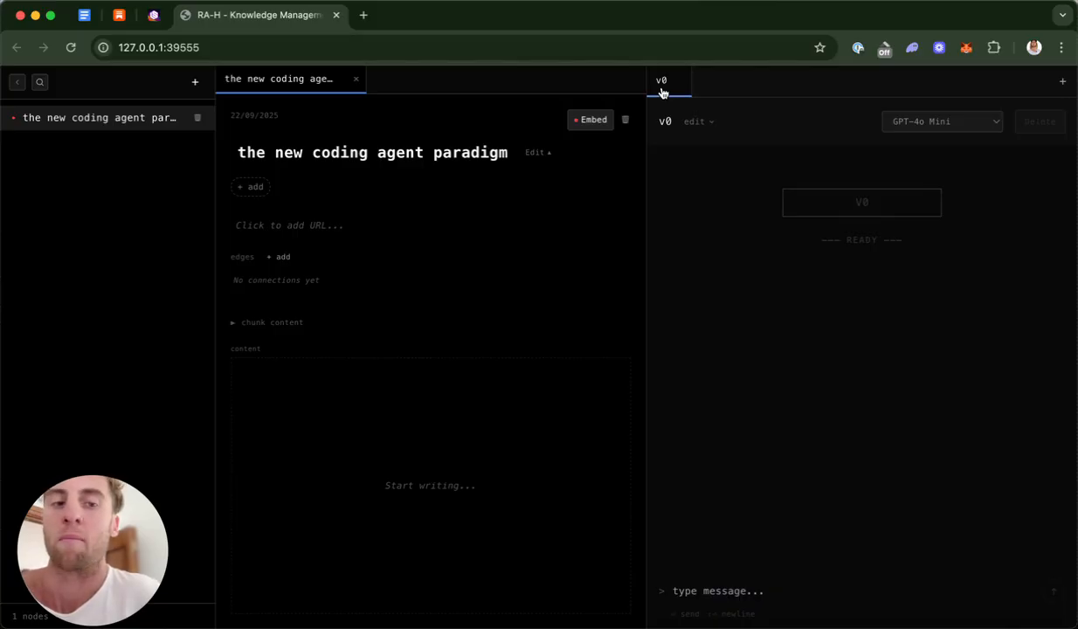
Add a second helper and instruct it by dictation to efficiently add research from given URLs with the appropriate extraction tool, without asking questions.
click(1063, 83)
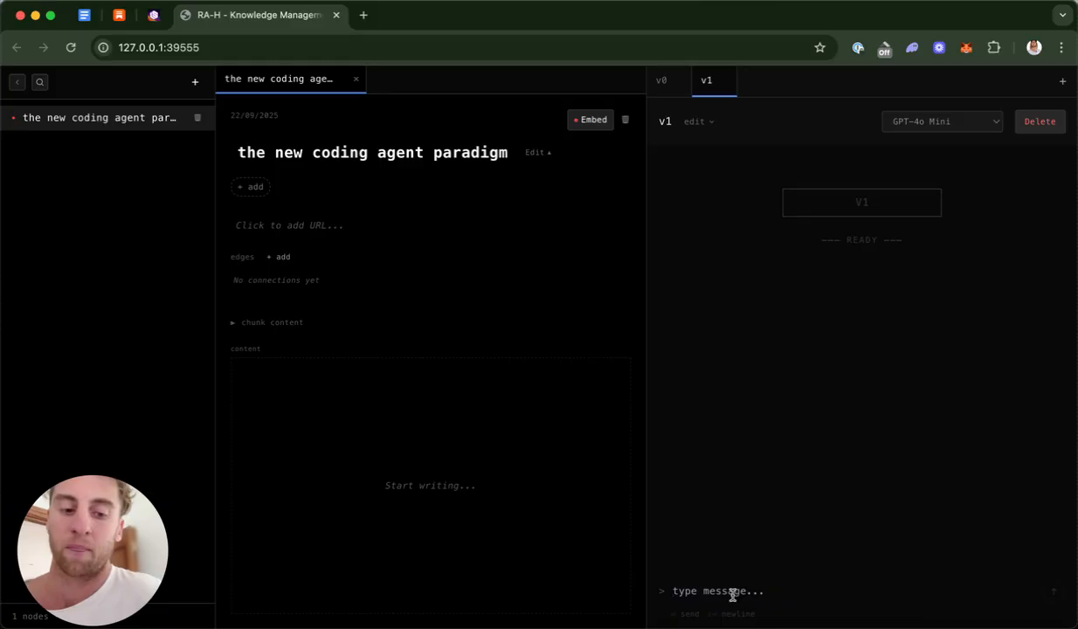
key(alt+fn)
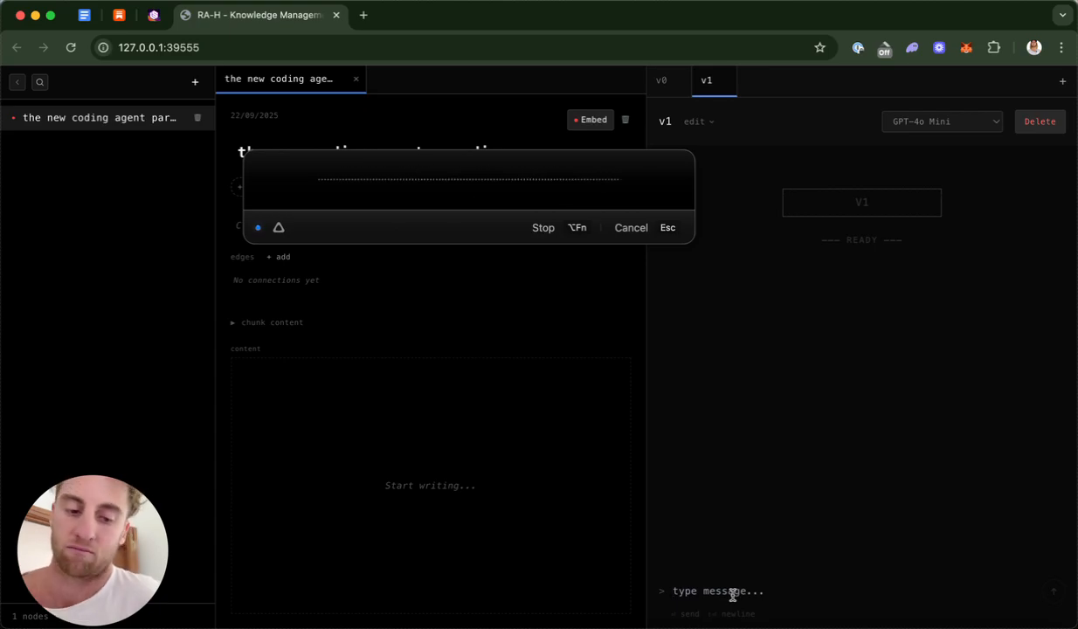
key(alt+fn)
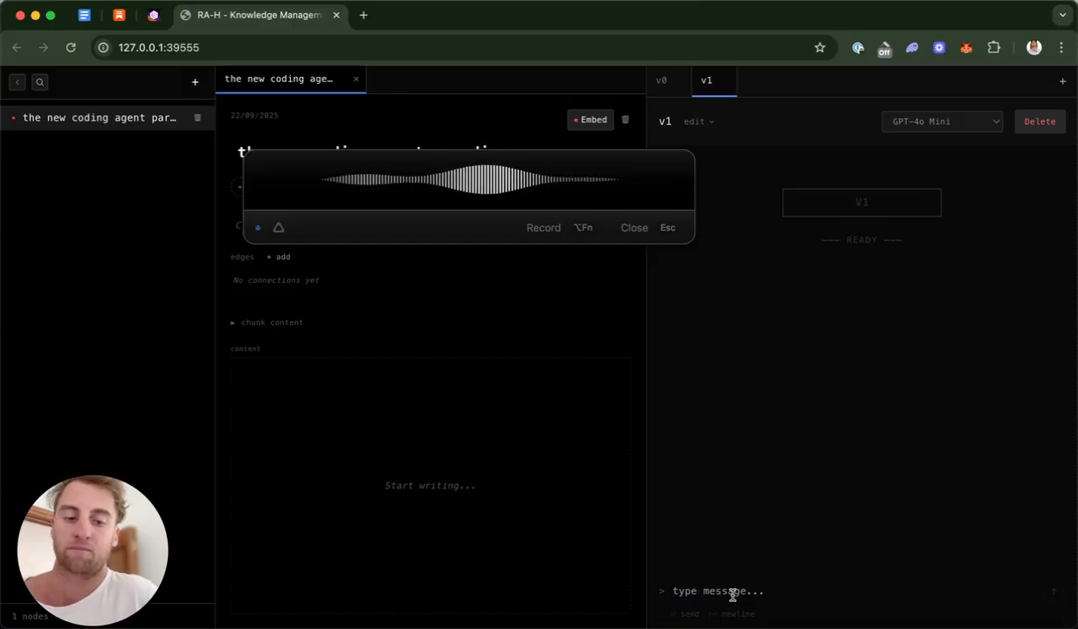
key(Return)
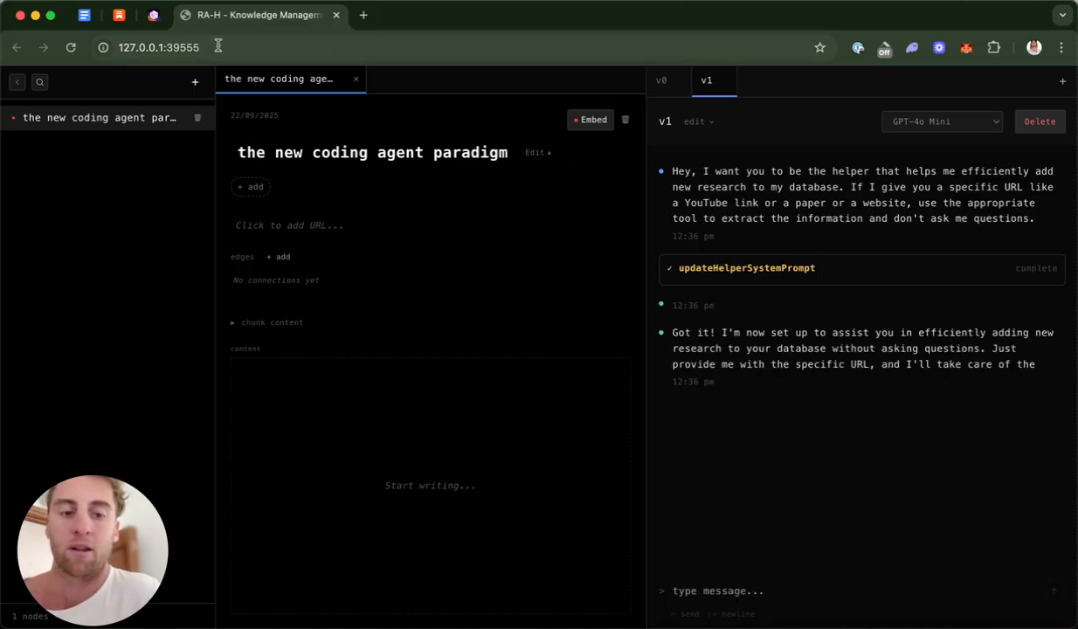
click(120, 16)
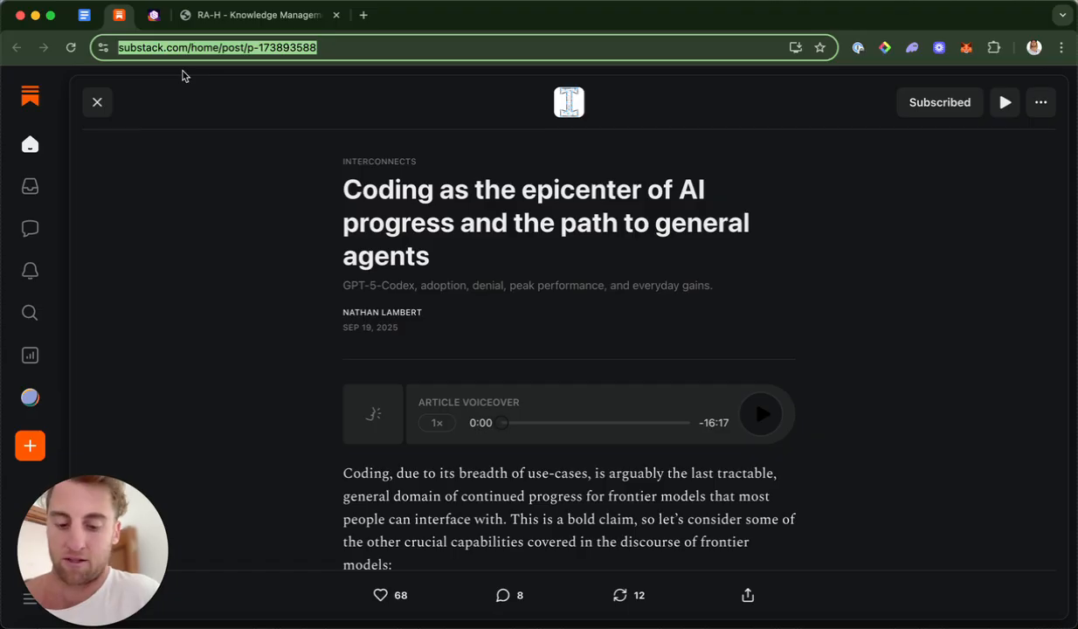
click(238, 17)
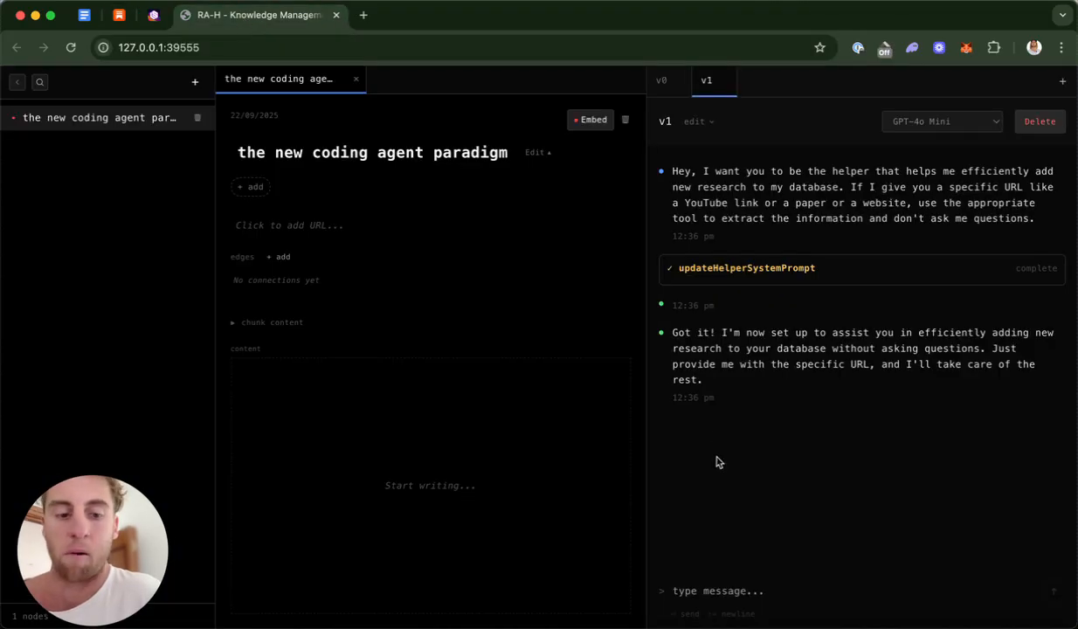
click(691, 585)
text(https://substack.com/home/post/p-173893588)
key(Return)
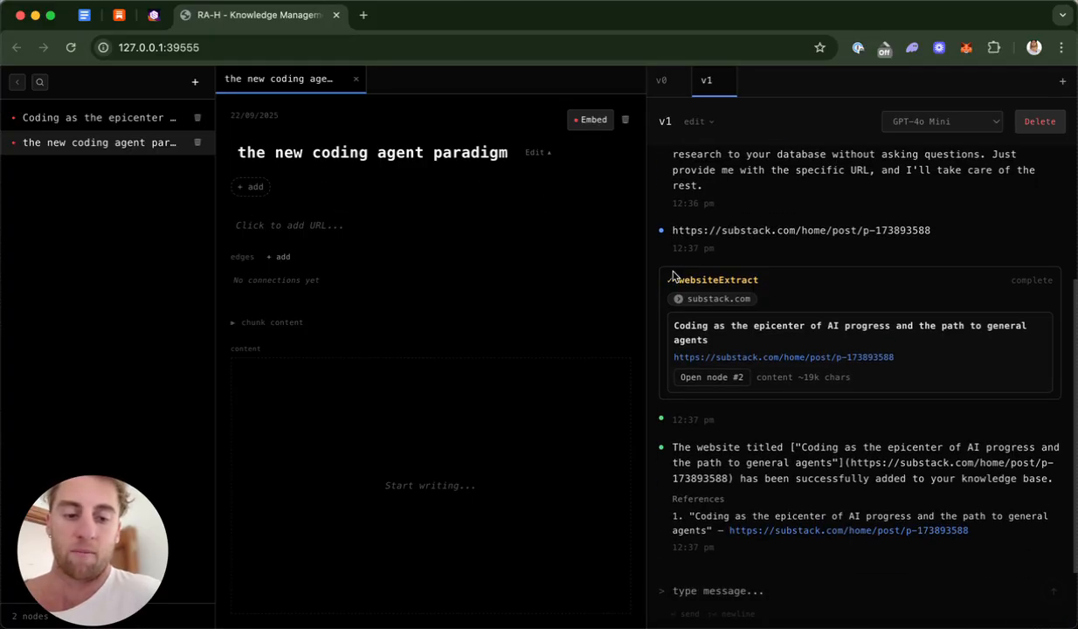
Review the chunk content of the node "Coding as the epicenter of AI progress and the path to general agents" and embed the node.
click(124, 124)
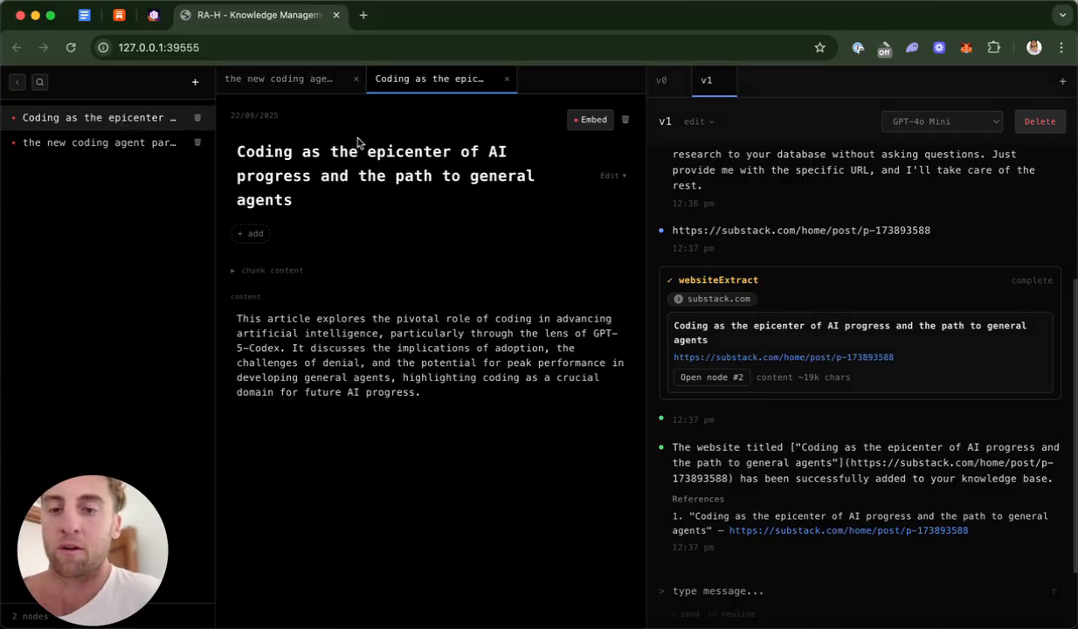
click(249, 268)
scroll(356, 352, down, 5)
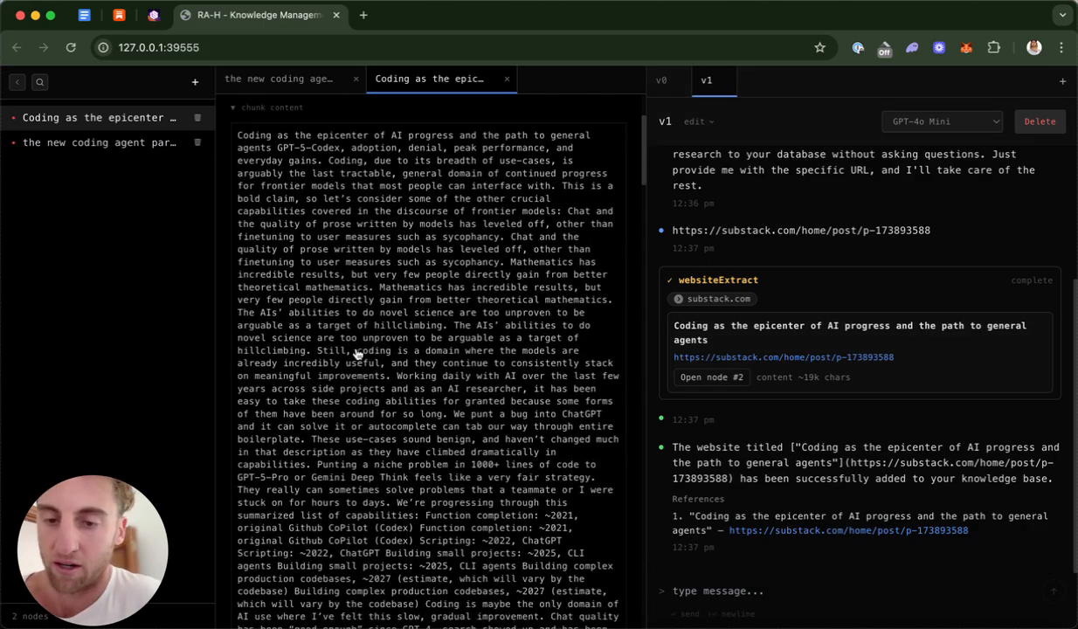
scroll(356, 352, up, 5)
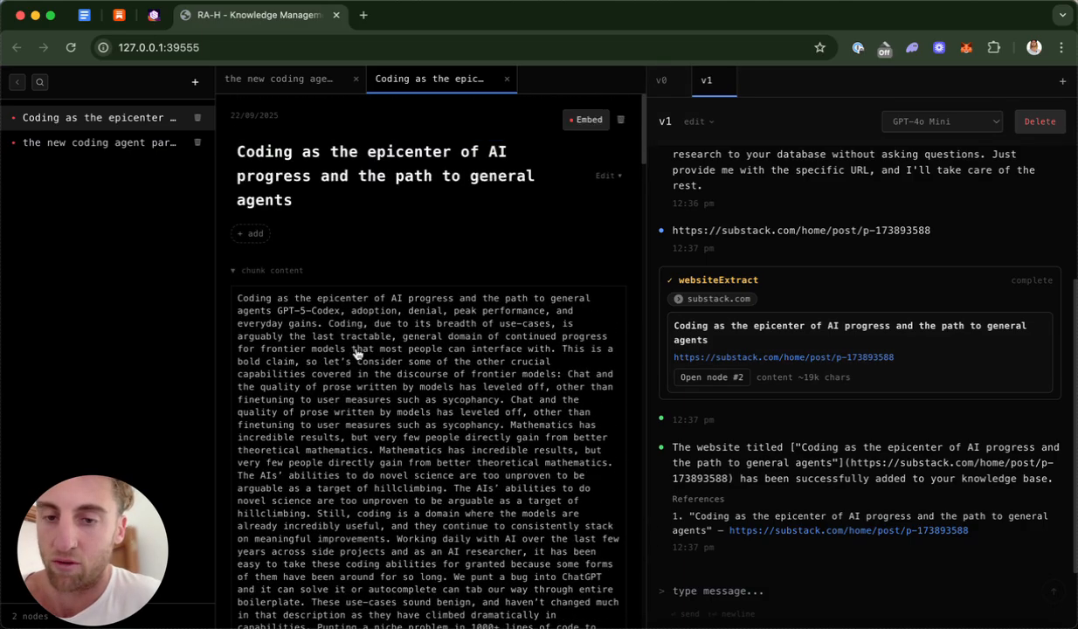
click(260, 275)
click(587, 119)
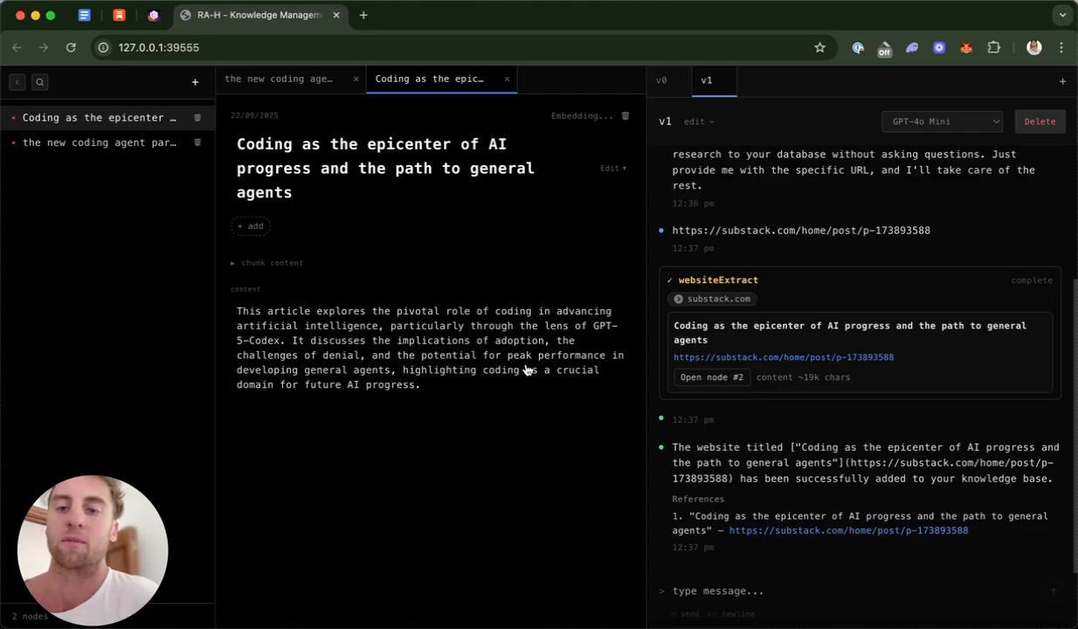
click(155, 14)
key(cmd+c)
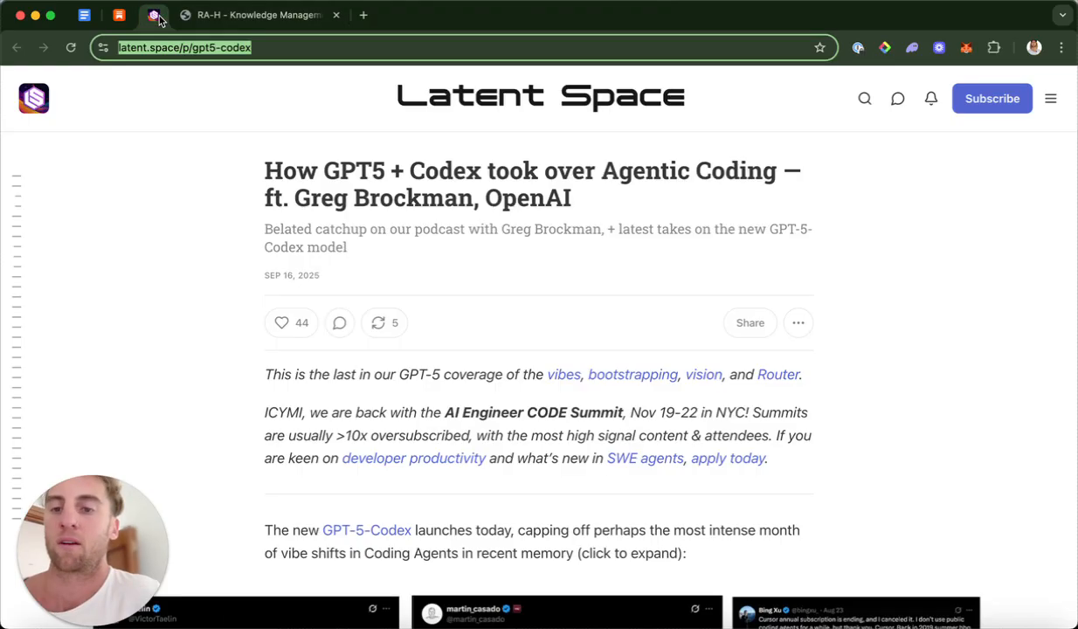
click(218, 20)
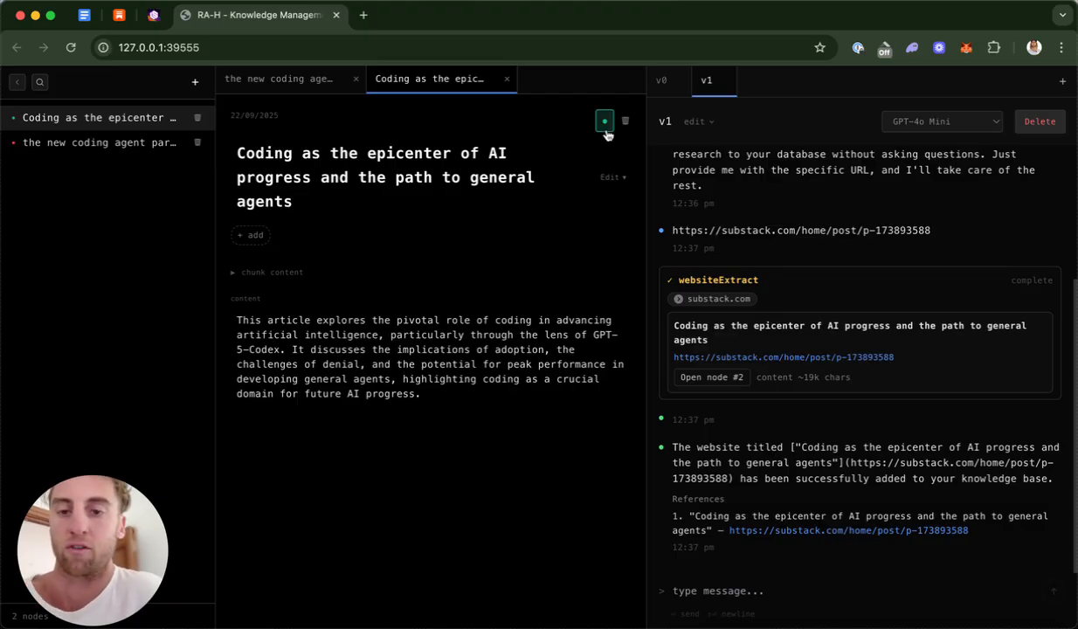
click(764, 591)
key(cmd+v)
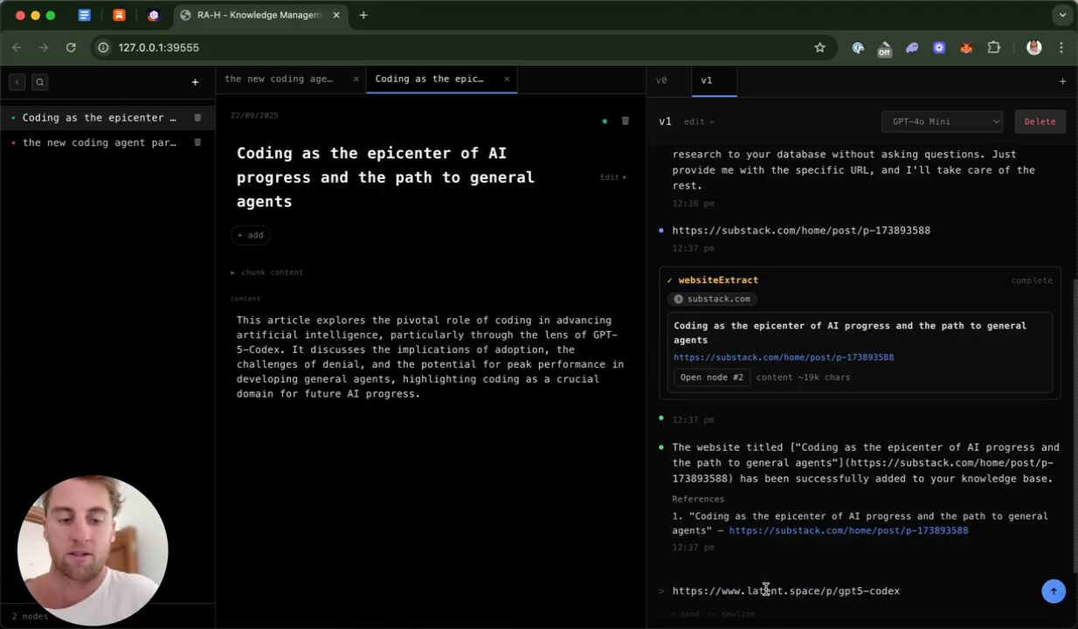
key(Return)
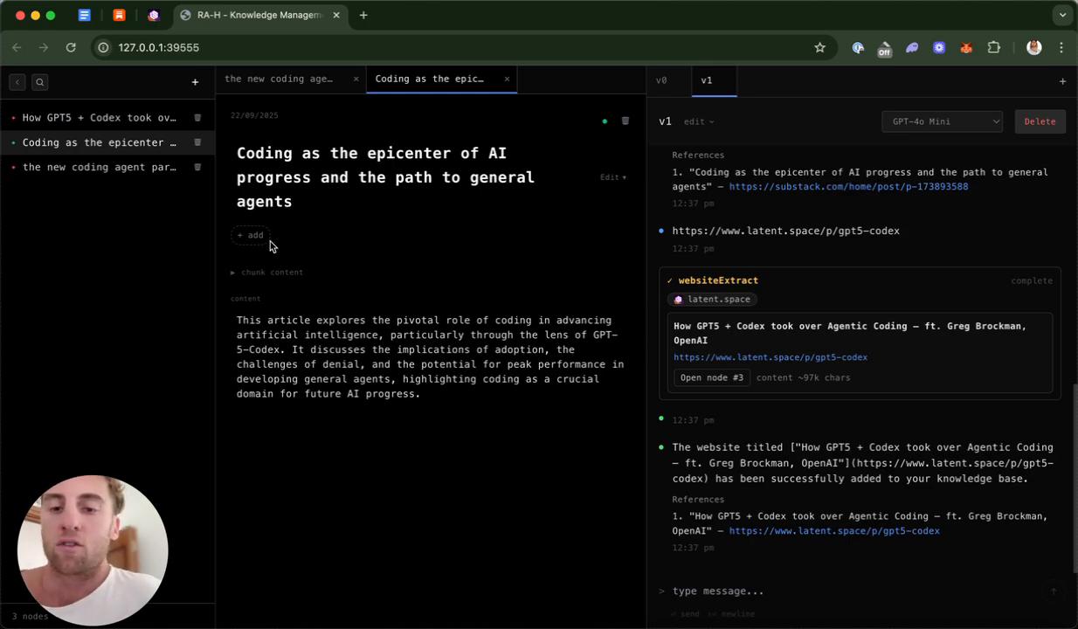
Ask the v0 helper by dictation to find the recent YouTube video with OpenAI co-founder Greg Brockman about the future of coding with AI.
click(667, 87)
click(735, 594)
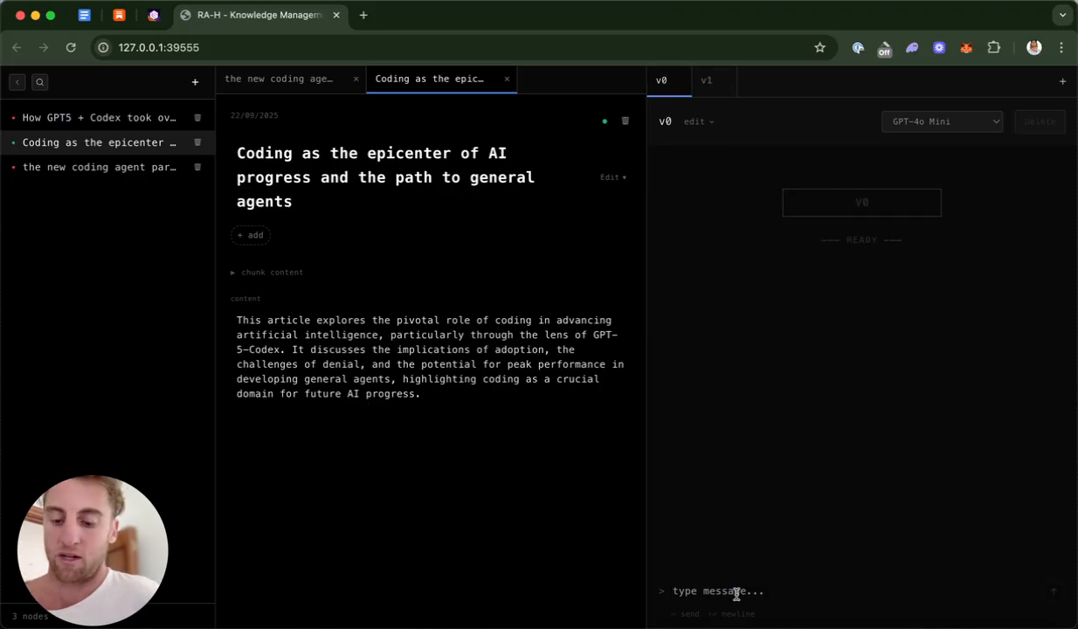
key(alt+Fn)
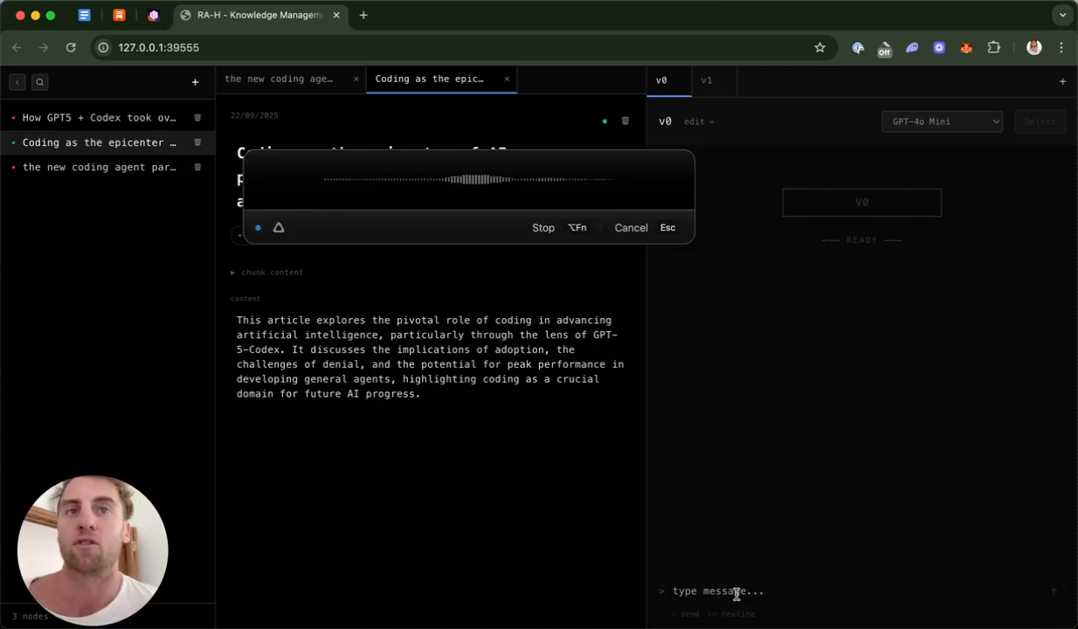
key(alt+fn)
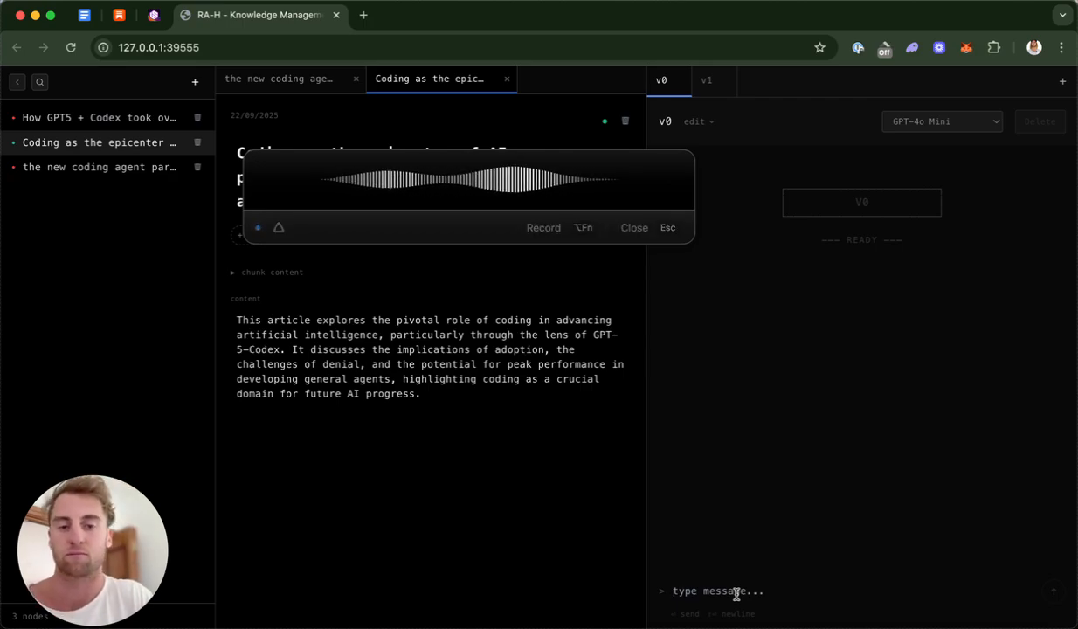
key(Return)
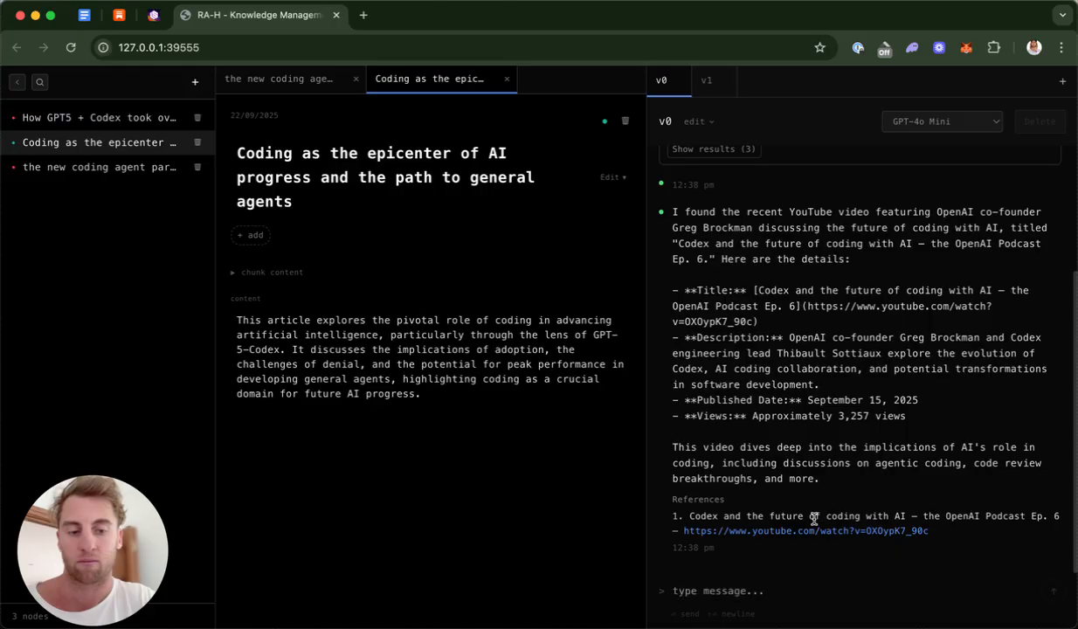
Dictate and send the v0 helper the message "Use the YouTube extract tool. Add this as a node to the database.".
click(762, 592)
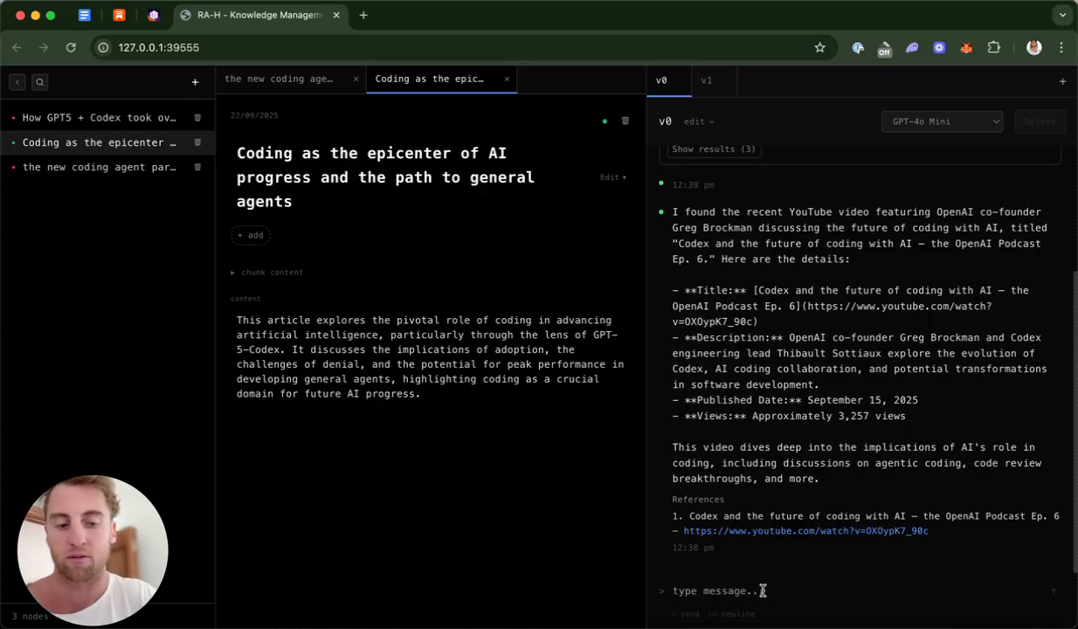
key(alt+fn)
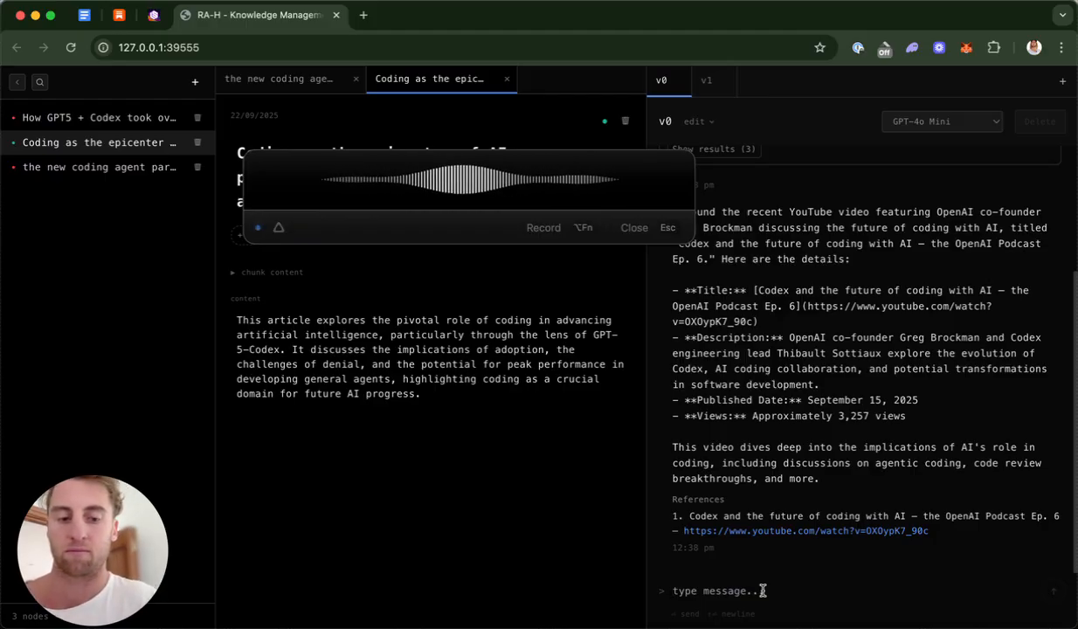
key(alt+fn)
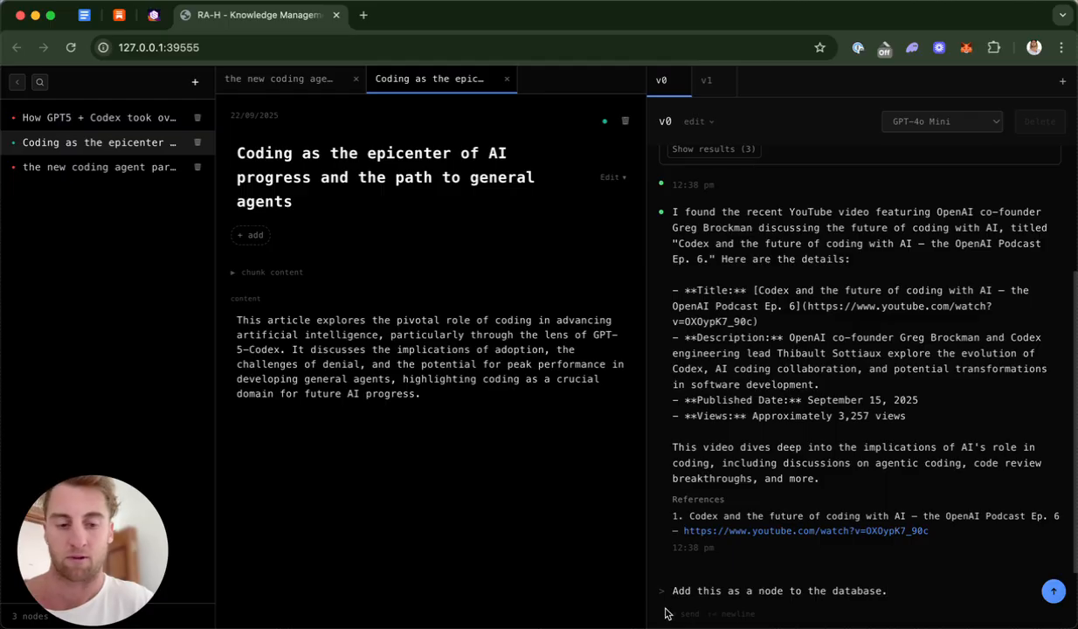
key(alt+fn)
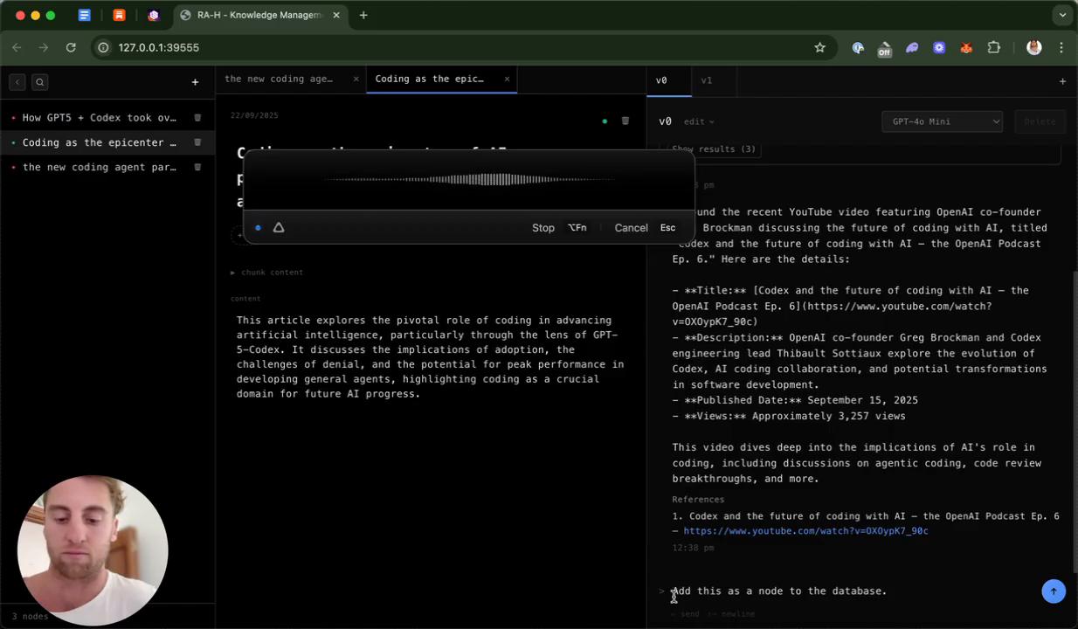
key(alt+fn)
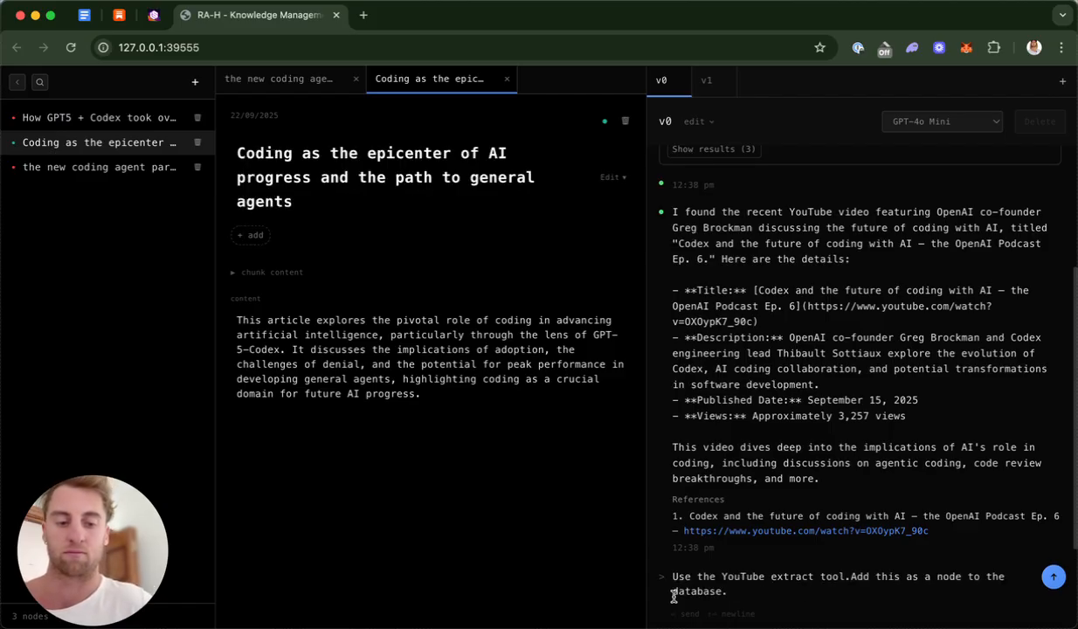
key(Return)
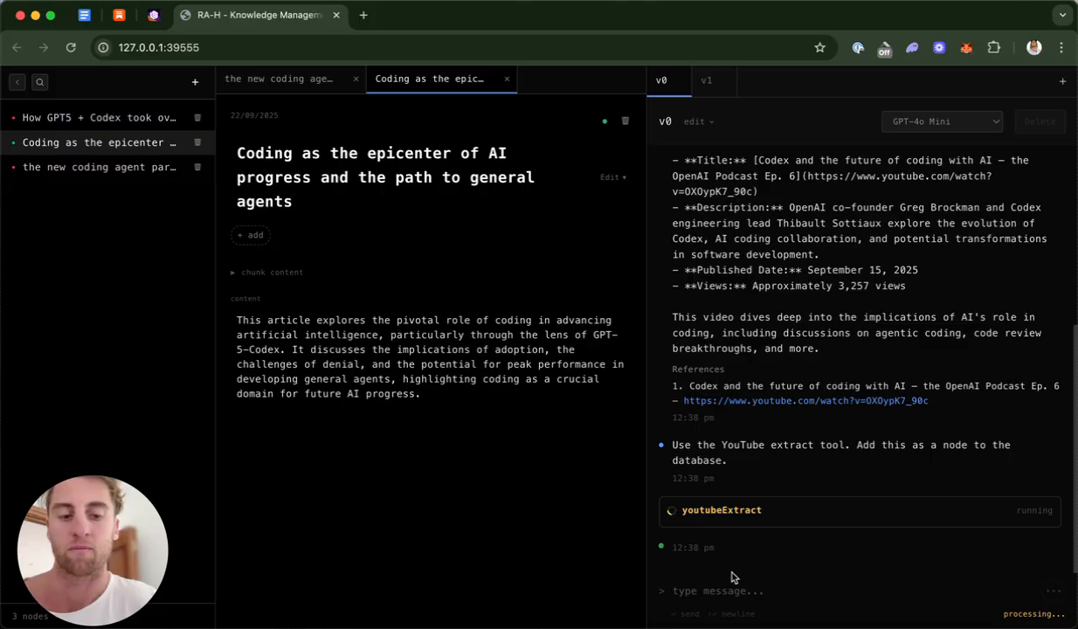
Open the v1 helper's configuration and examine its list of enabled tools.
click(707, 81)
click(698, 122)
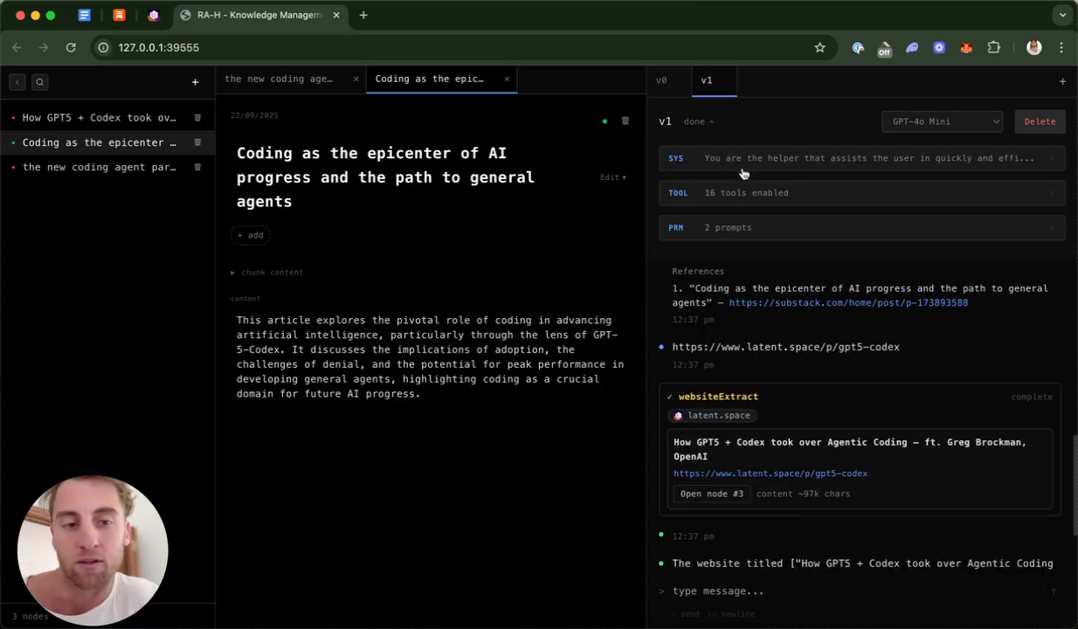
click(716, 193)
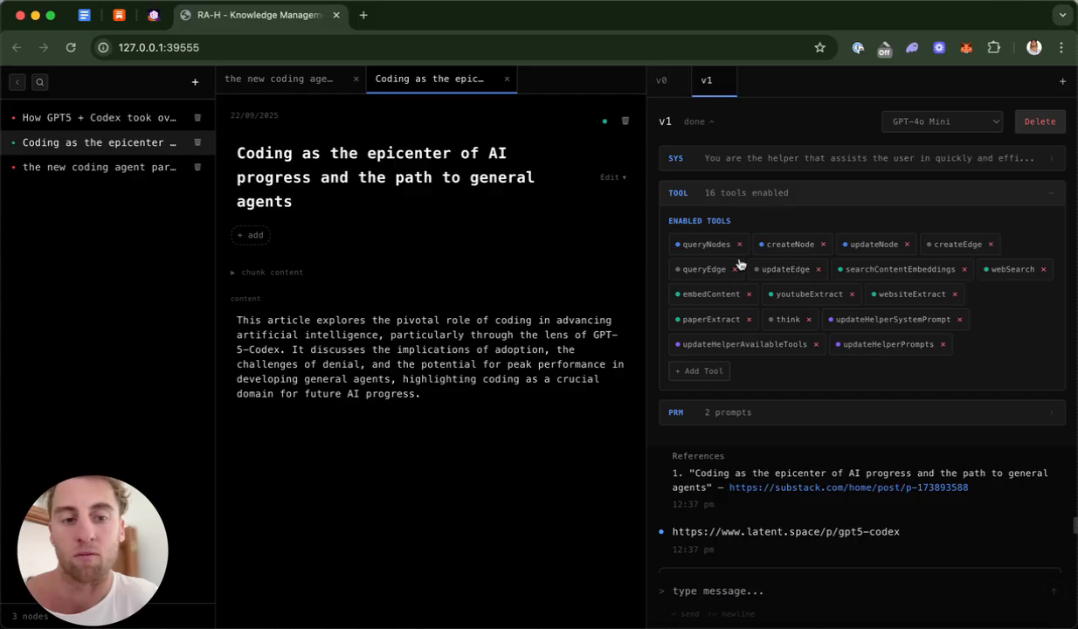
click(680, 191)
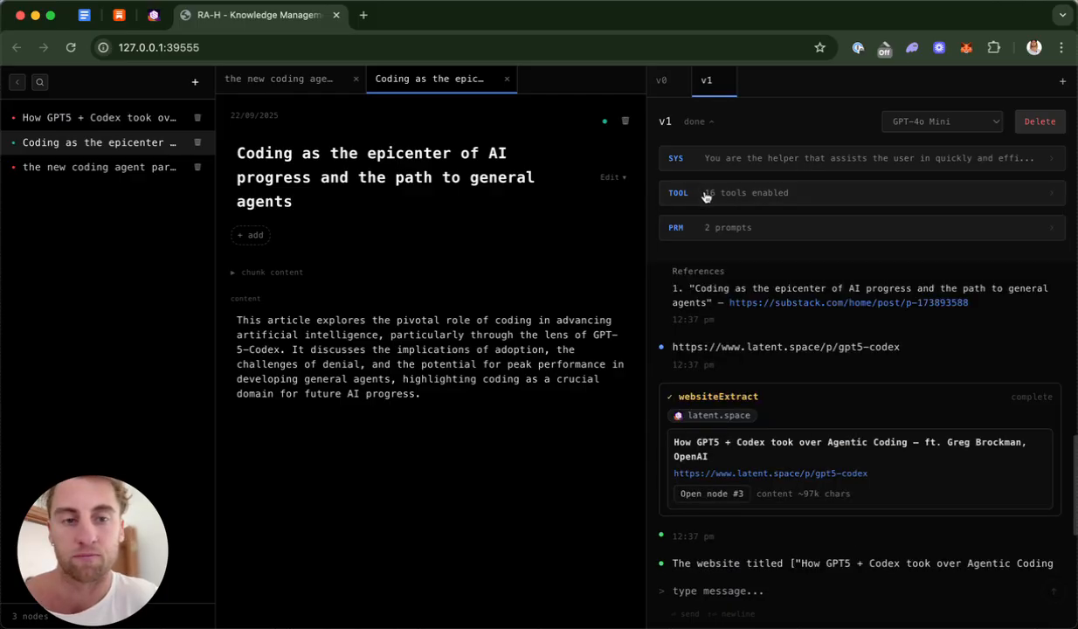
Return to the v0 helper, open the extracted OpenAI Podcast Ep. 6 node, and examine the transcript in its chunk content.
click(663, 81)
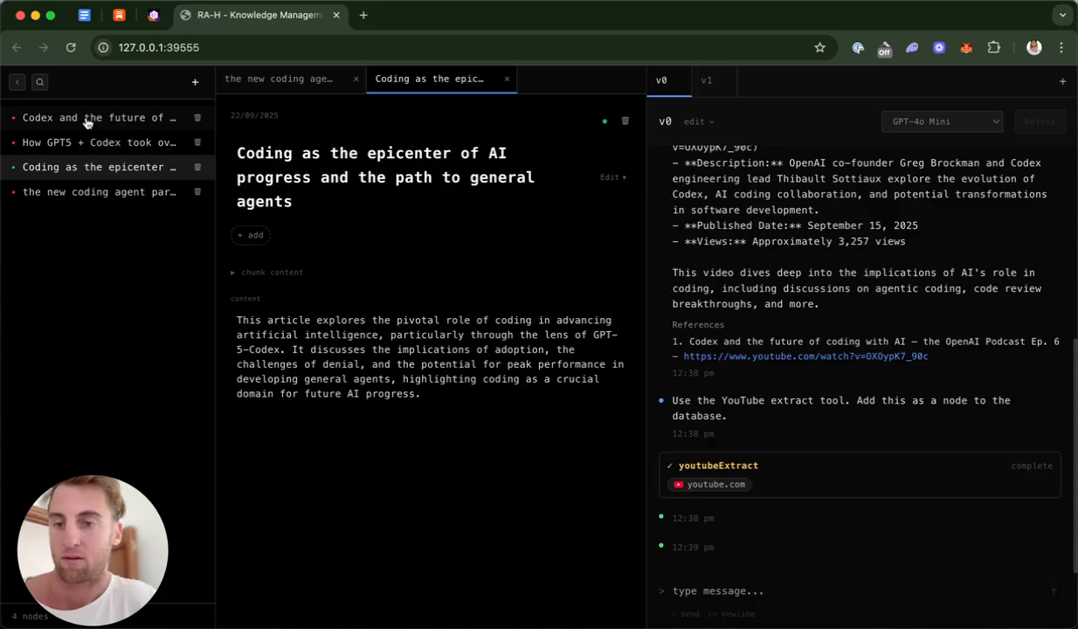
click(87, 120)
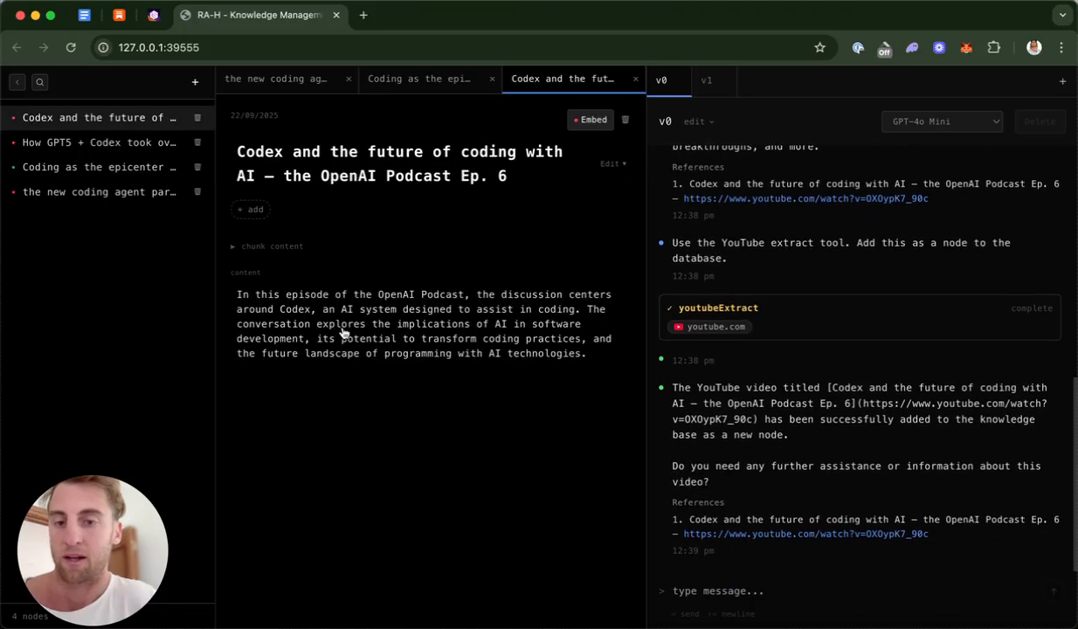
click(279, 250)
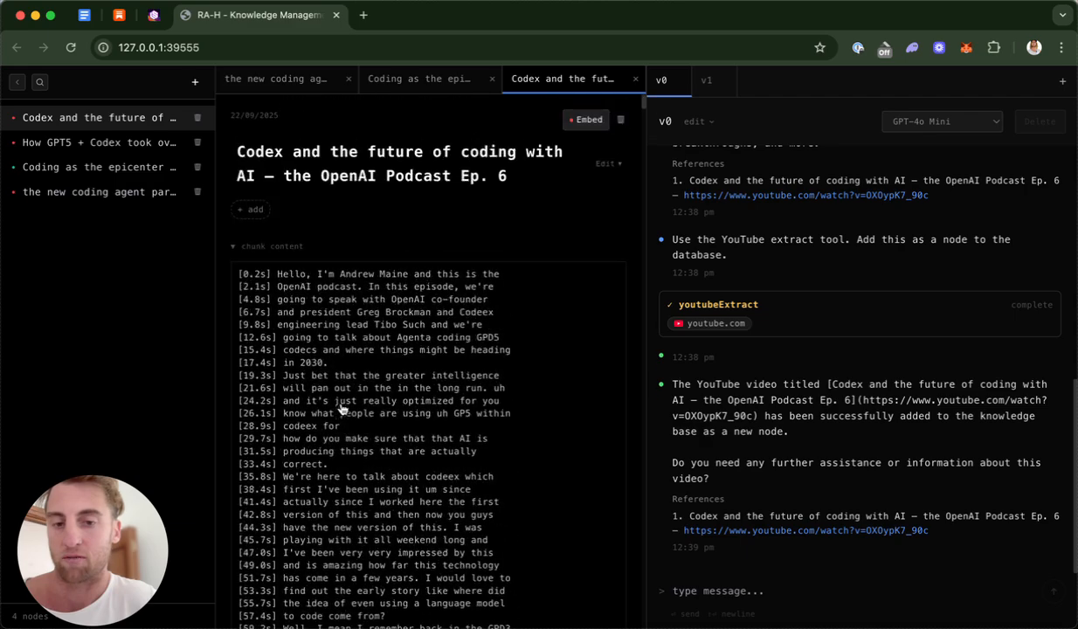
click(270, 254)
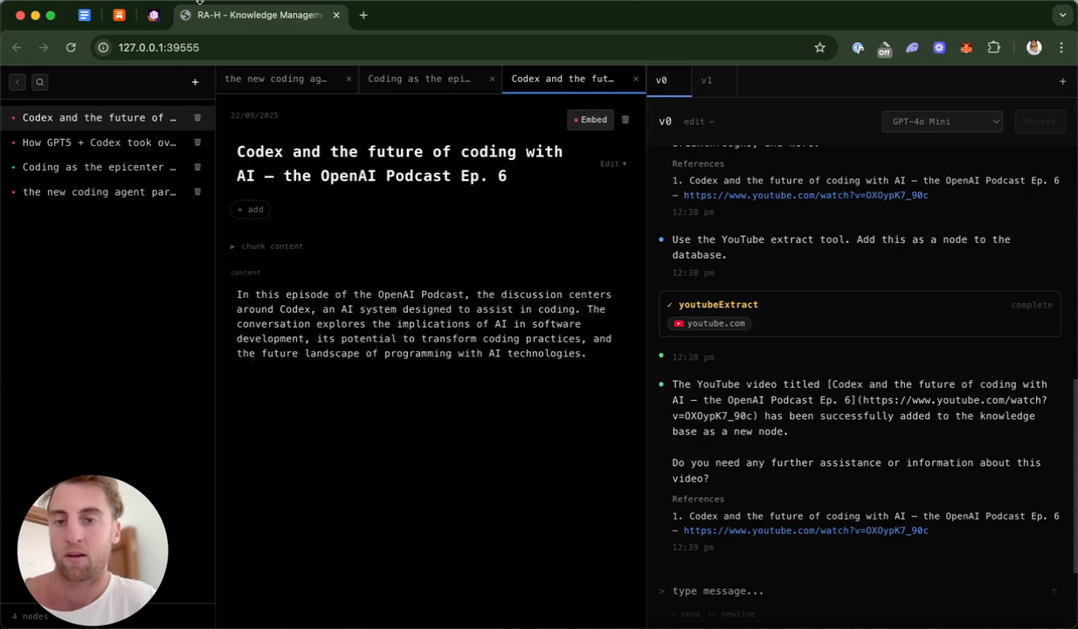
Ask the v0 helper by dictation to find the Anthropic video with Alex and Boris on the future of agentic coding.
click(710, 592)
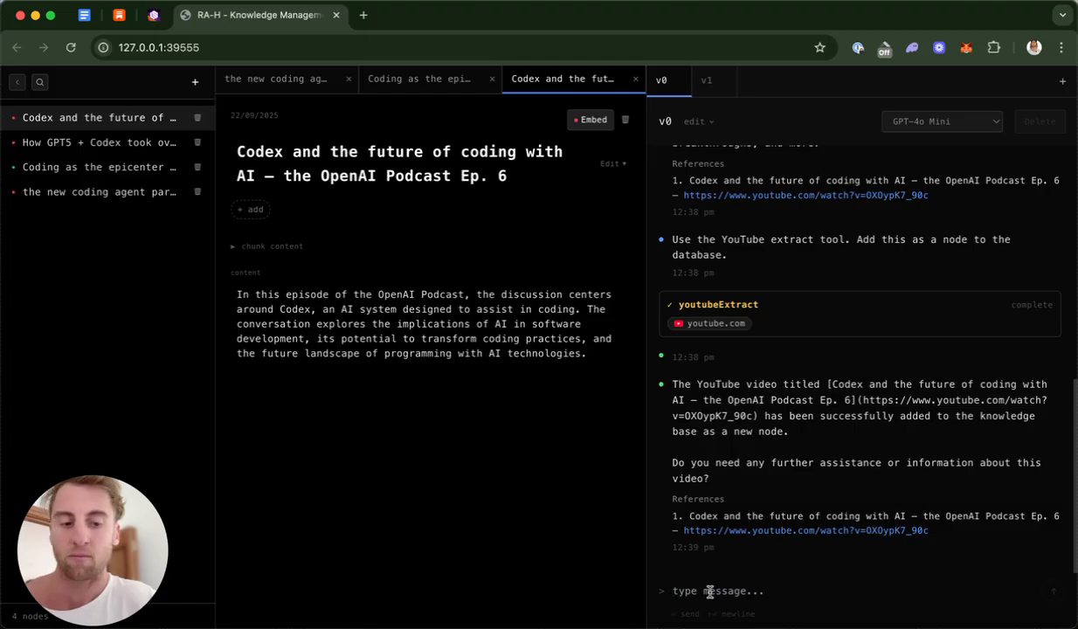
key(alt+Fn)
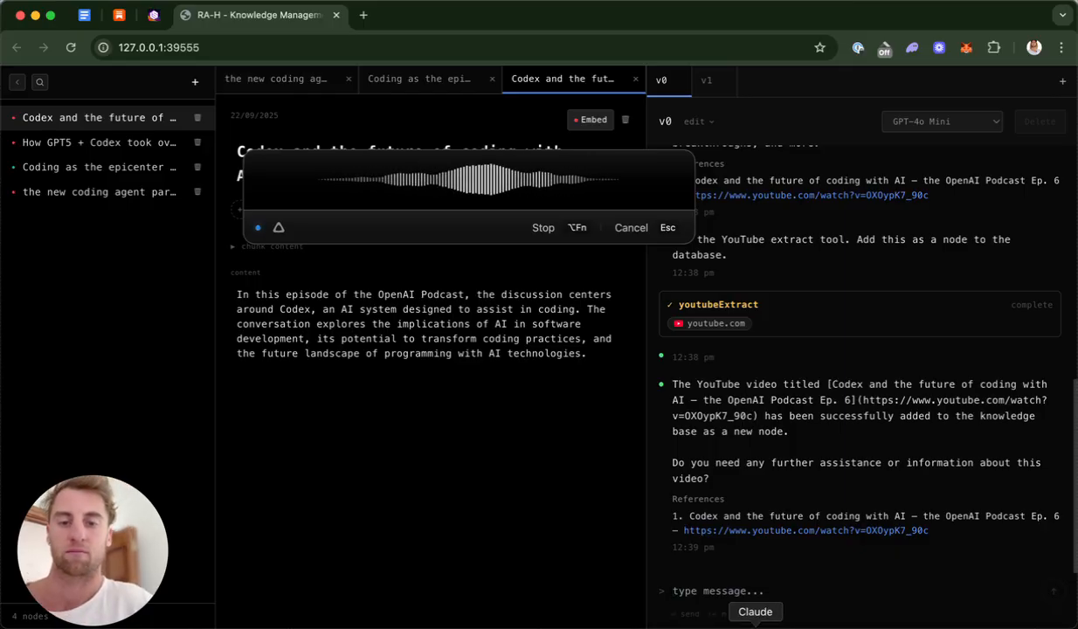
key(alt+fn)
key(Return)
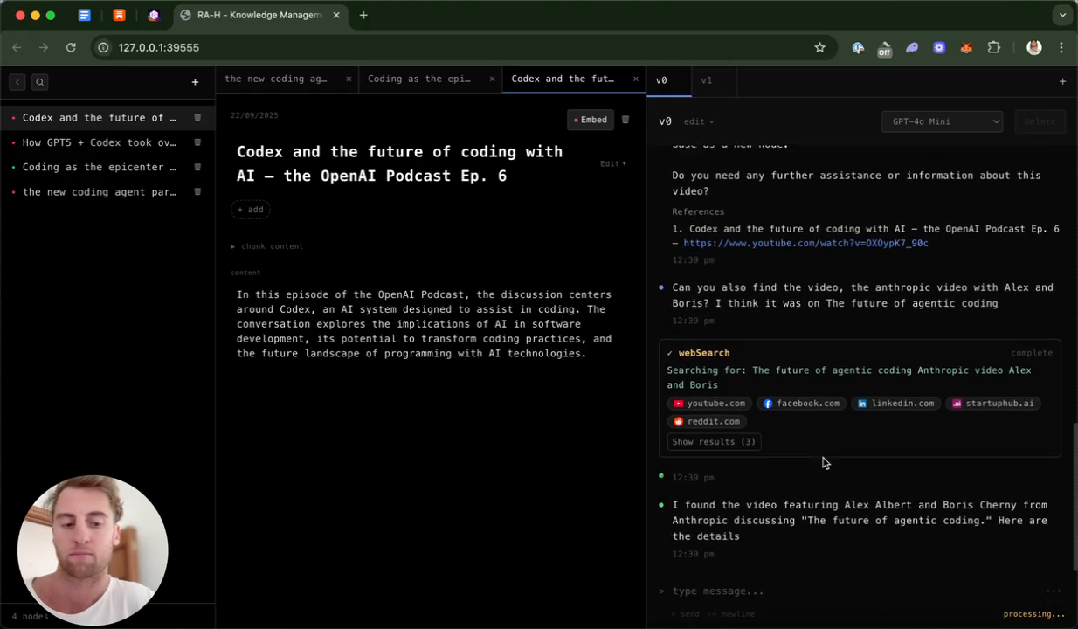
Send the v0 helper the message "add this use the YouTube extract tool.", dictating the end of it.
click(774, 592)
text(a)
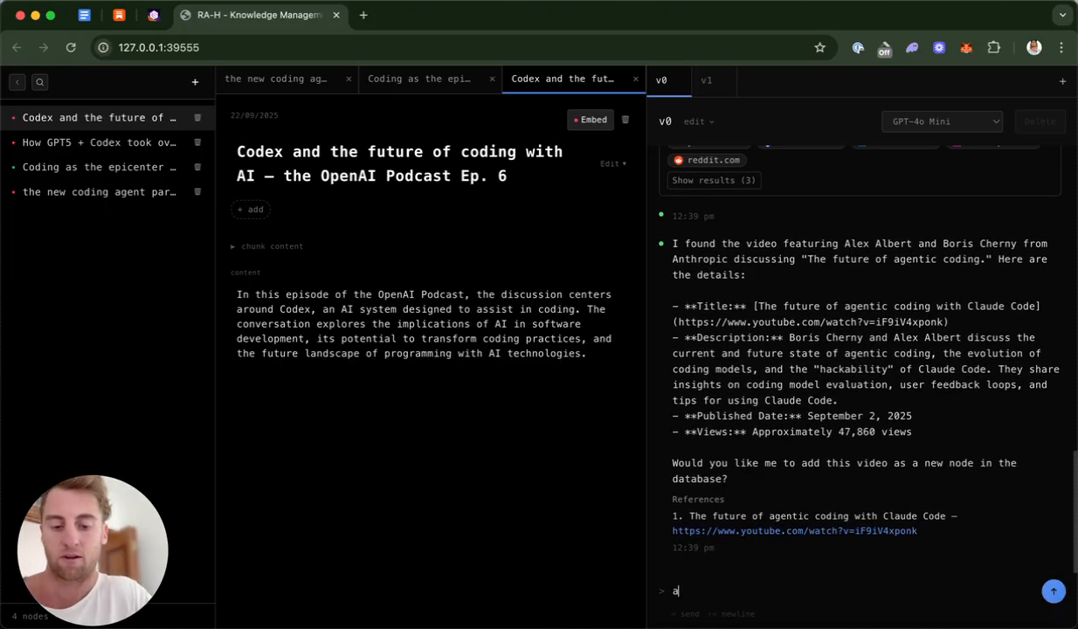
text(dd this use the)
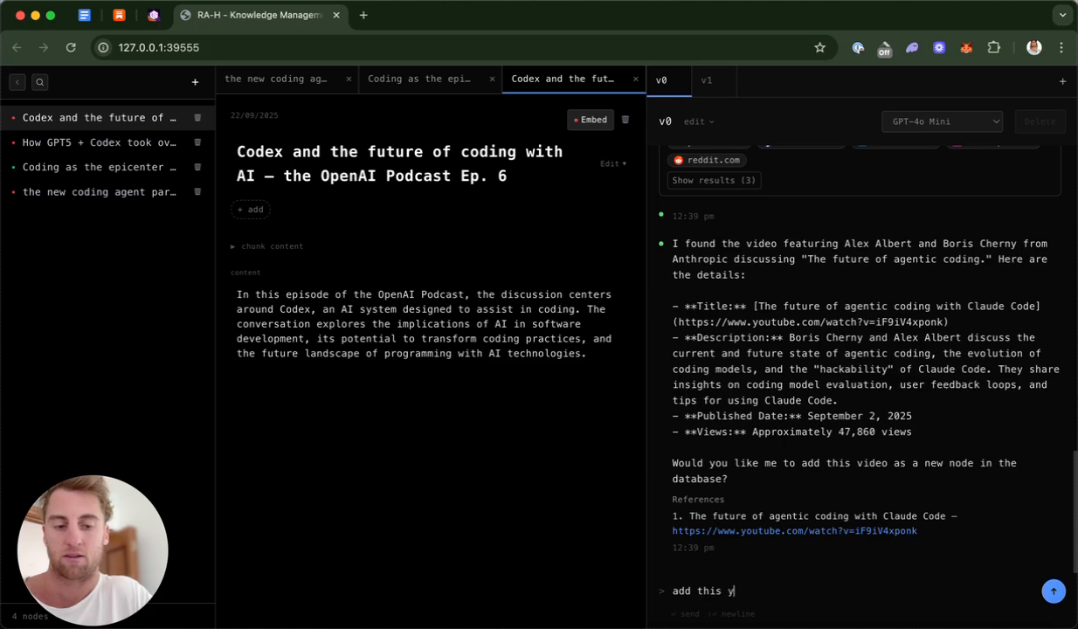
key(alt+fn)
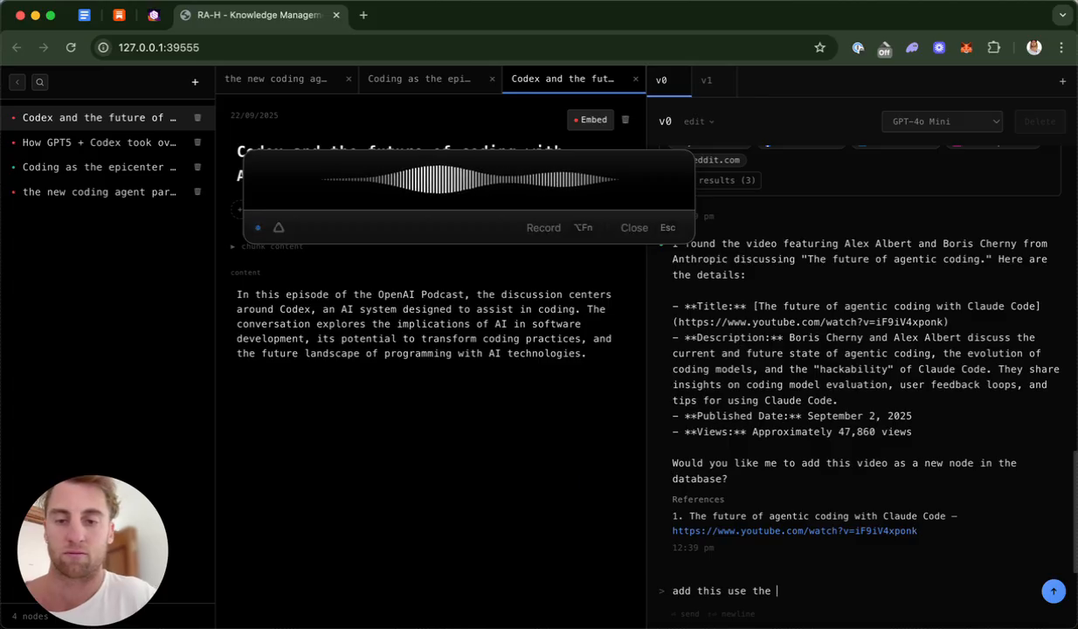
key(alt+fn)
key(Return)
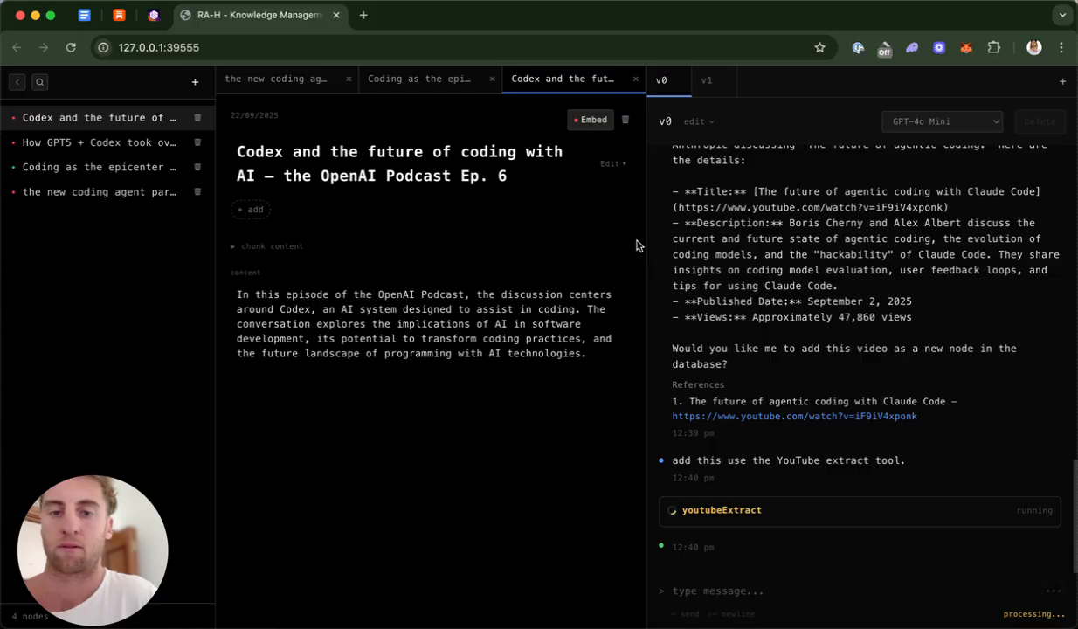
Open the "Coding as the epicenter" node and ask v0 by dictation to web search Nathan Lambert and add him as a new node.
click(274, 84)
click(401, 78)
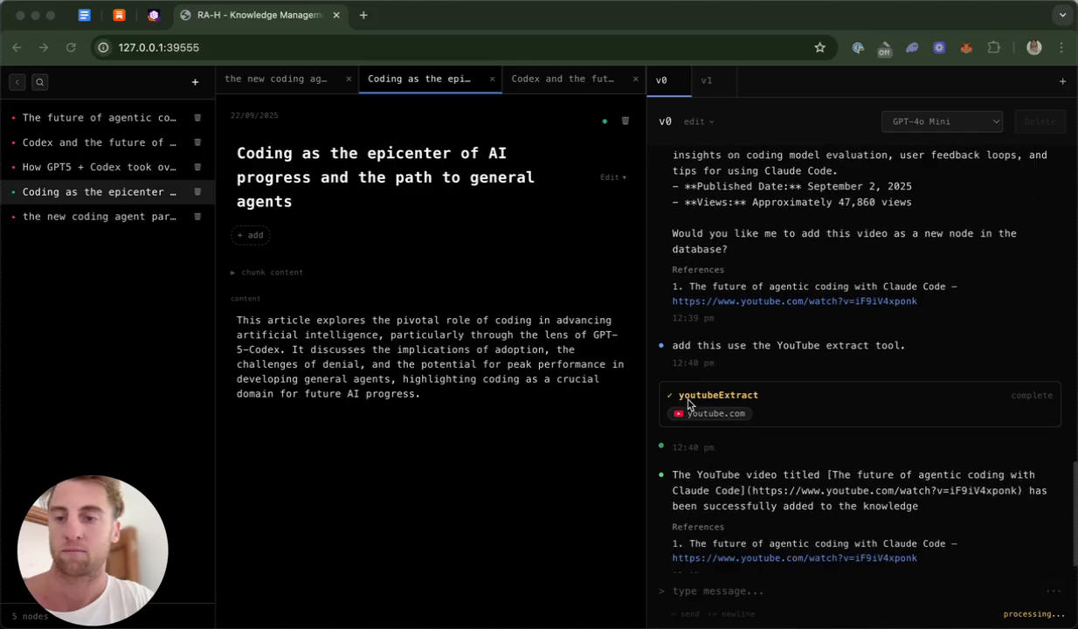
click(724, 591)
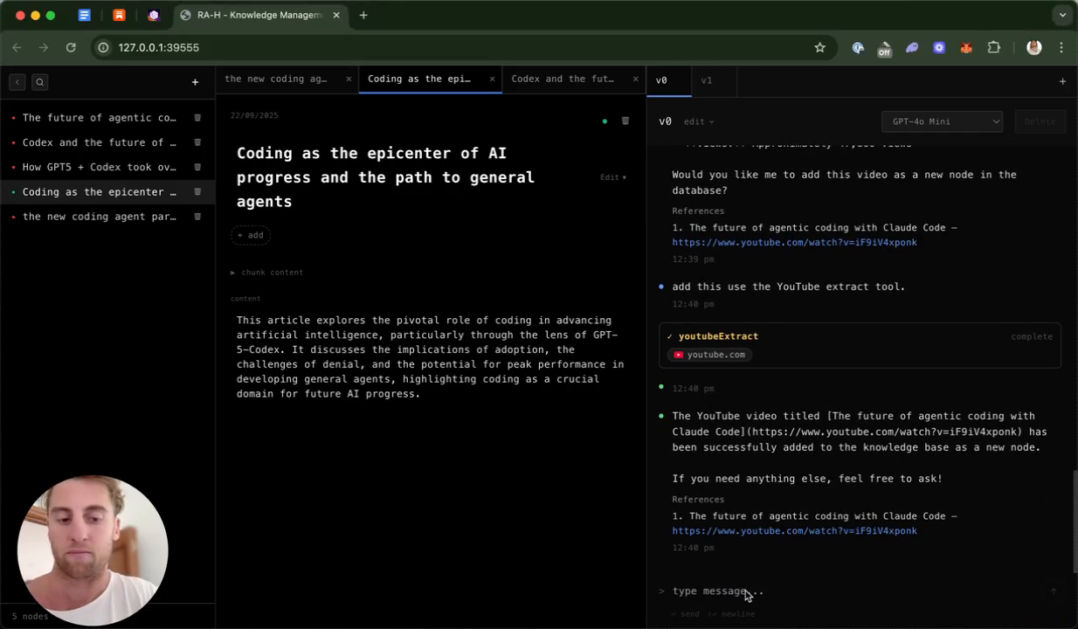
key(alt+fn)
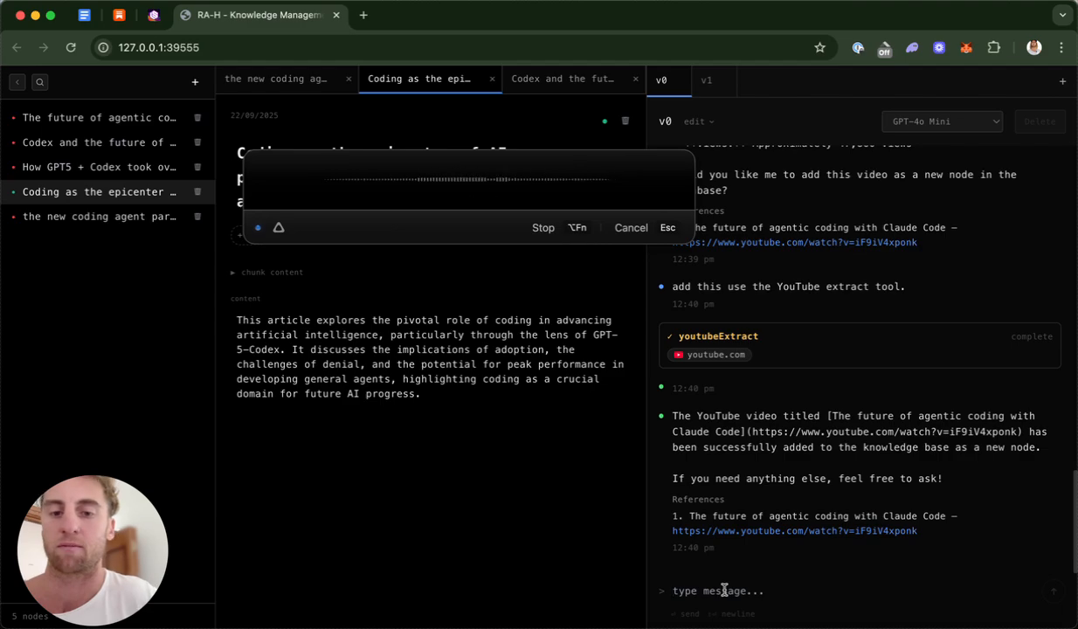
key(alt+fn)
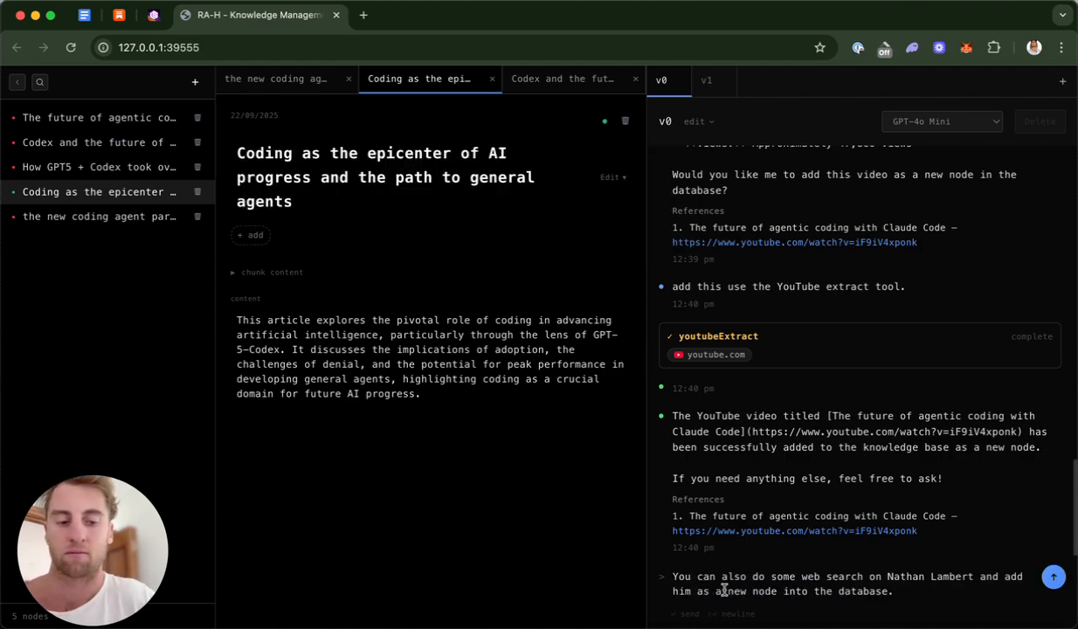
key(Return)
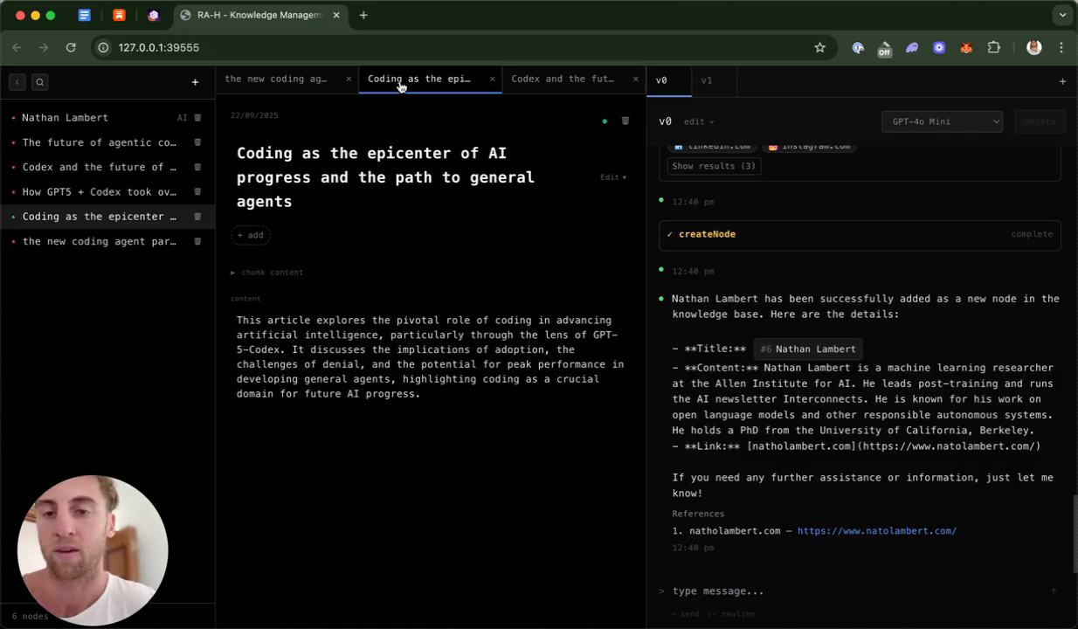
Insert an @ mention of the Nathan Lambert node after "This" in the article node's content, and open the mentioned node.
click(352, 341)
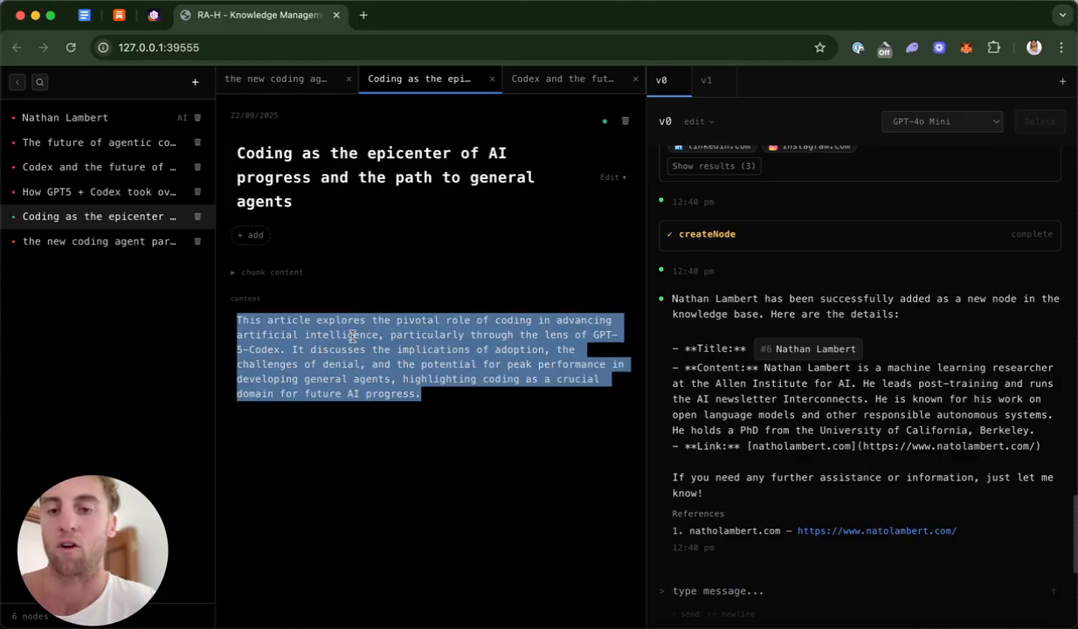
click(262, 320)
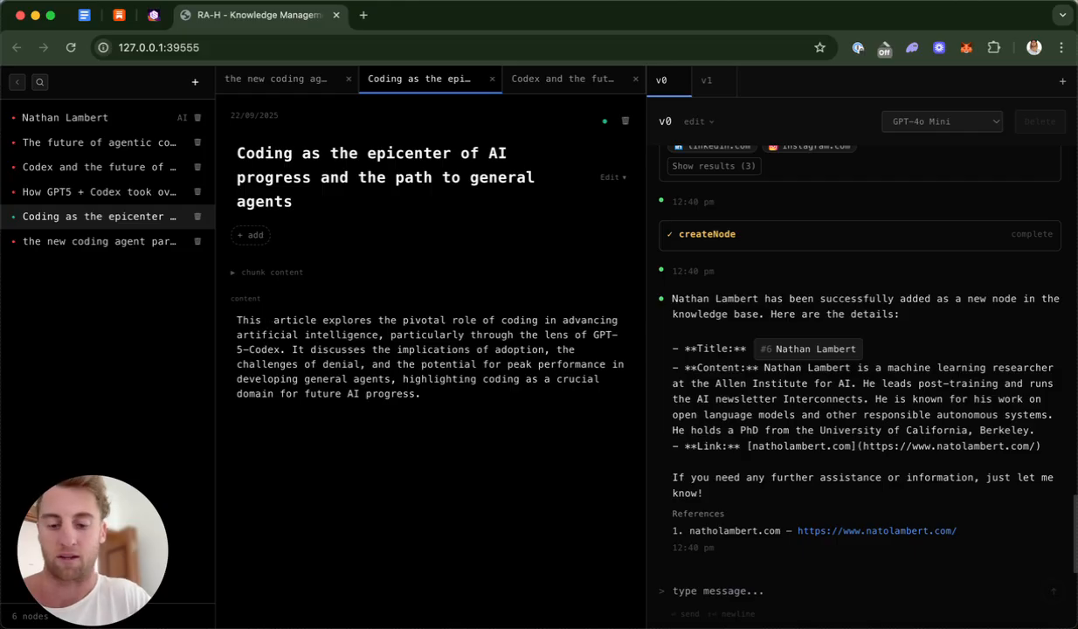
text(@nath)
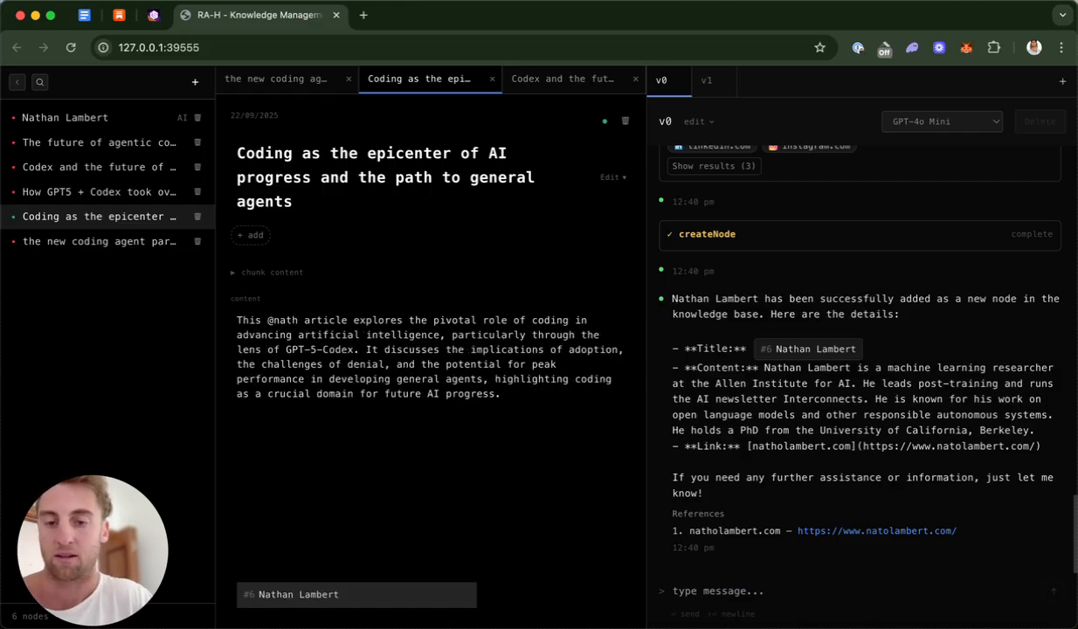
click(306, 600)
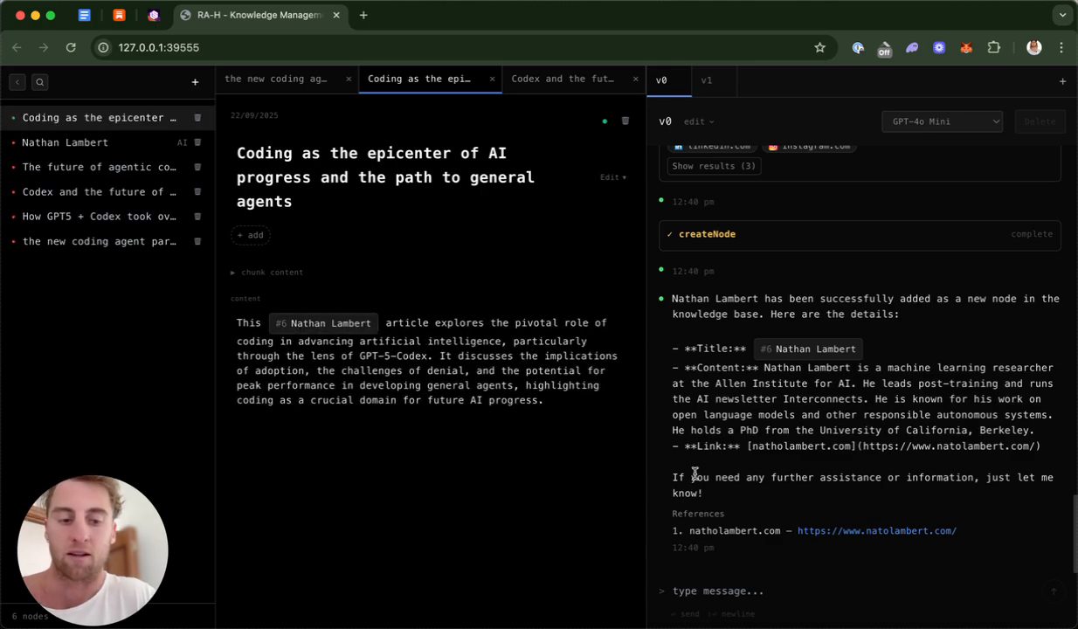
click(798, 351)
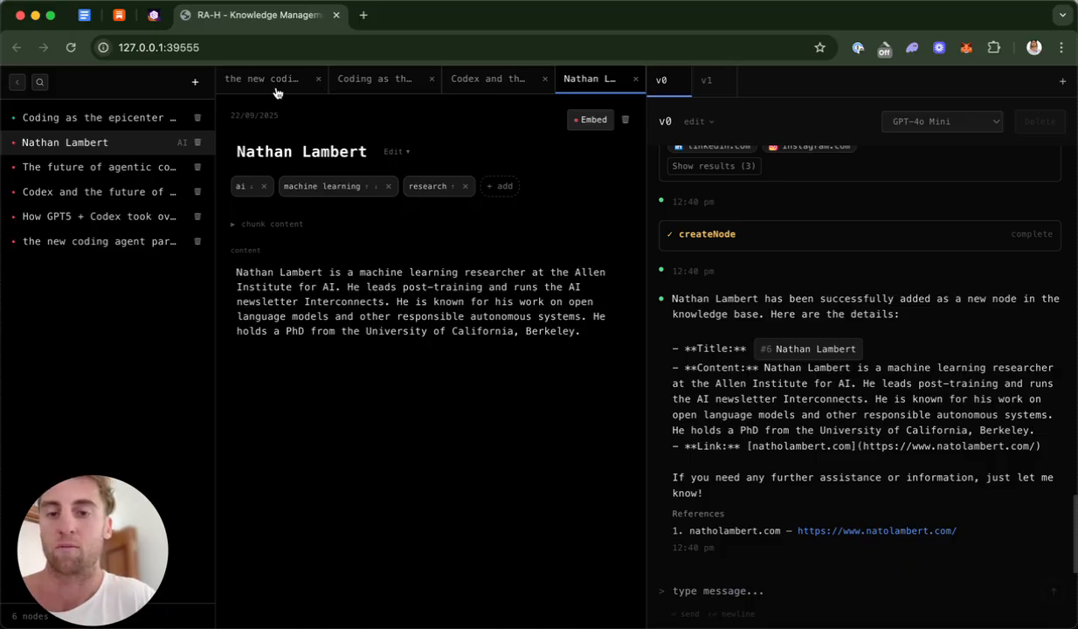
Change the description of the "Coding as the epicenter" node's edge to Nathan Lambert to "he is the author" and save it.
click(351, 80)
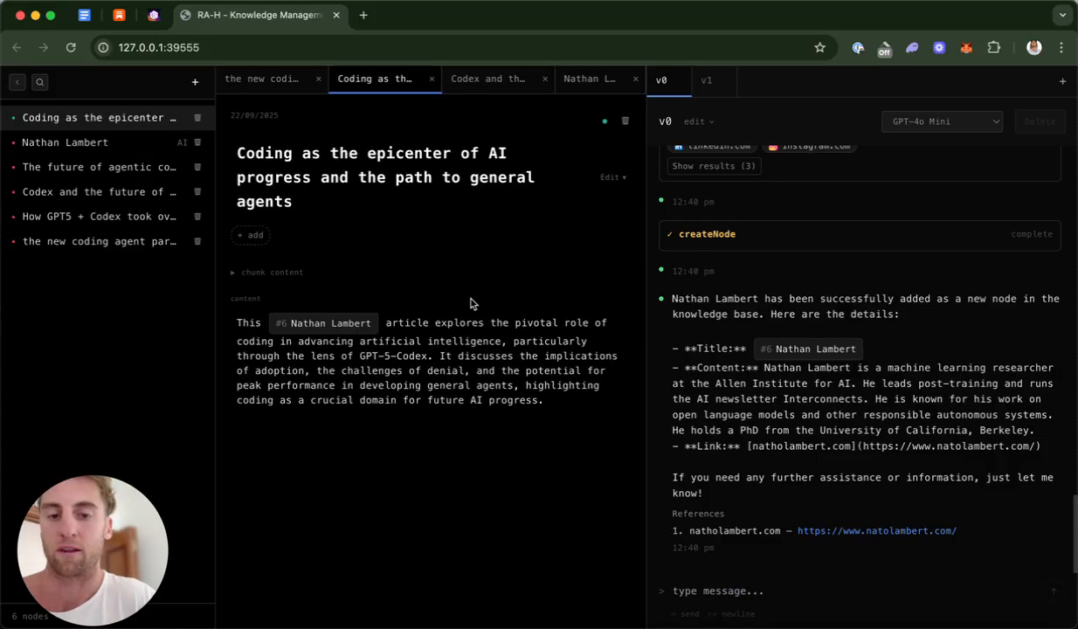
click(613, 178)
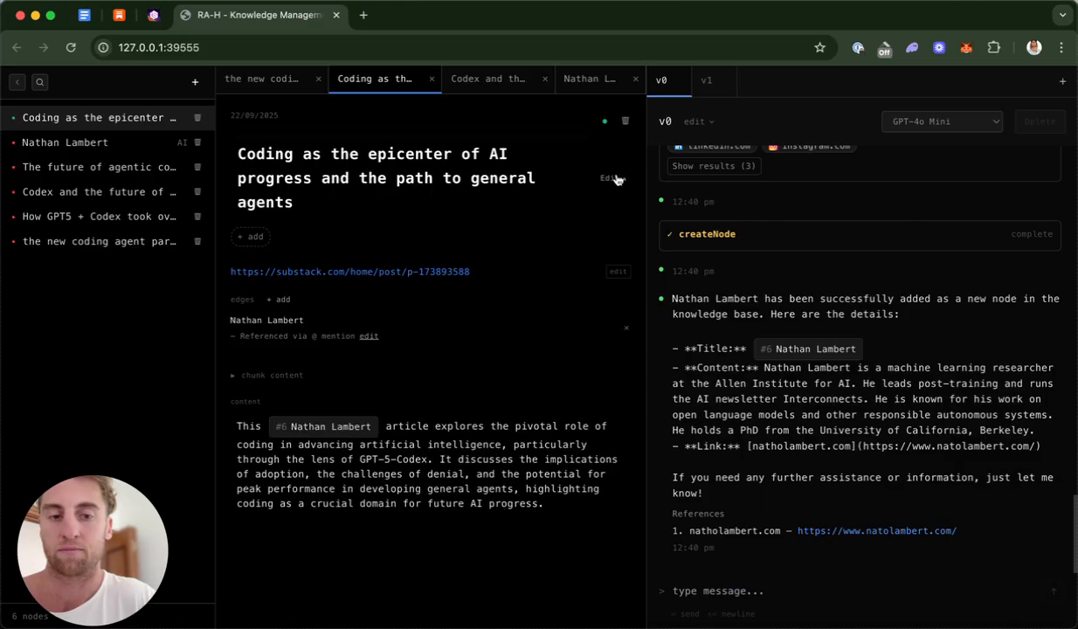
click(368, 335)
triple_click(333, 339)
text(he is the author)
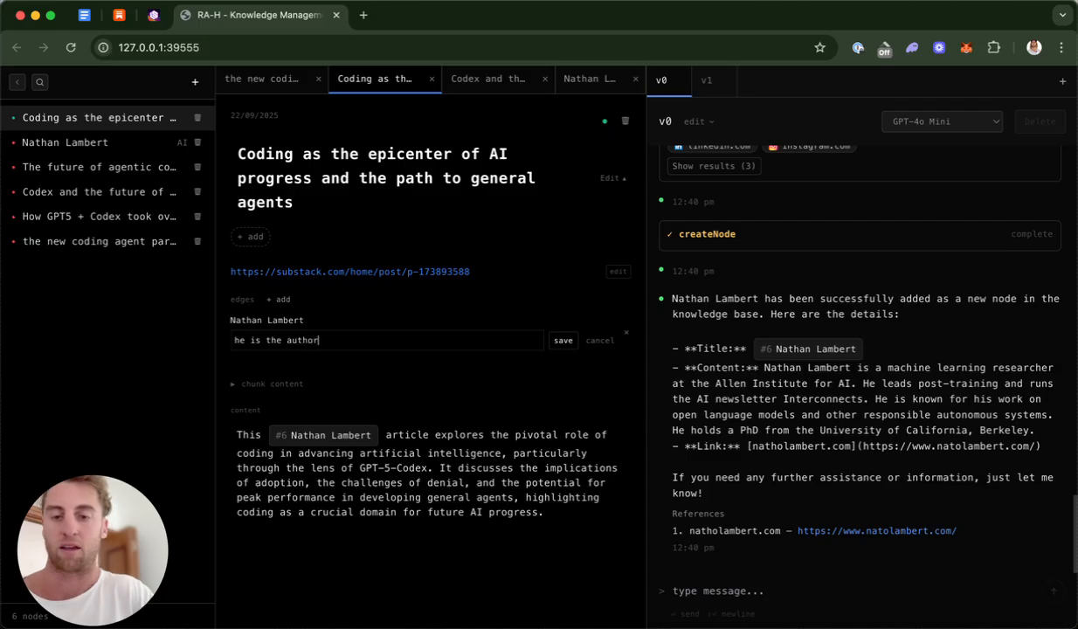
click(562, 339)
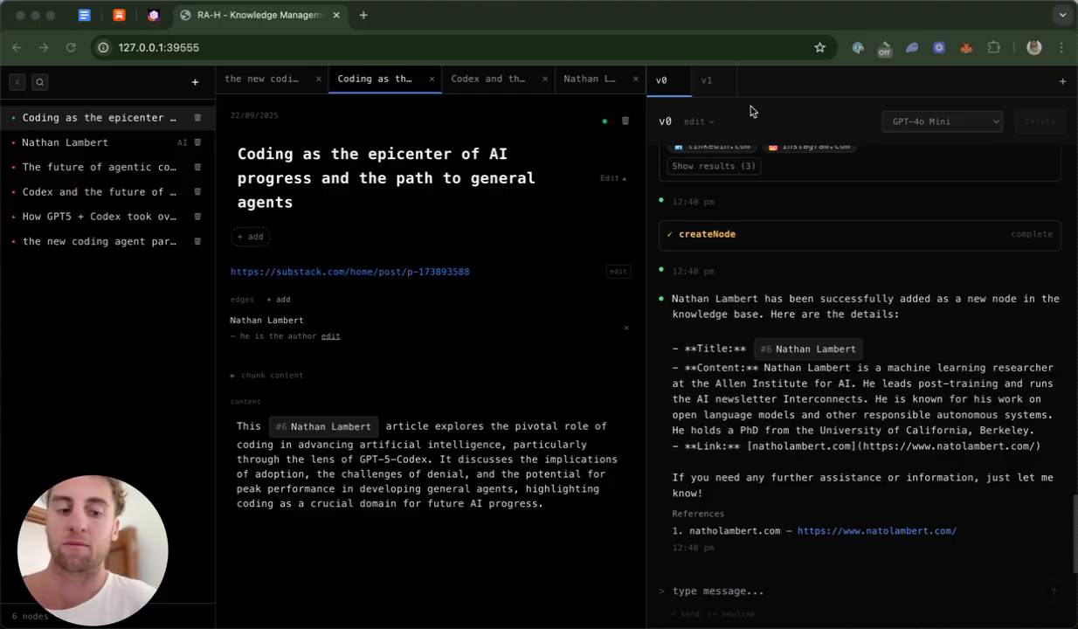
Ask v0 by dictation to explain what Nathan means by coding being the last tractable domain of continual progress for AI.
click(712, 587)
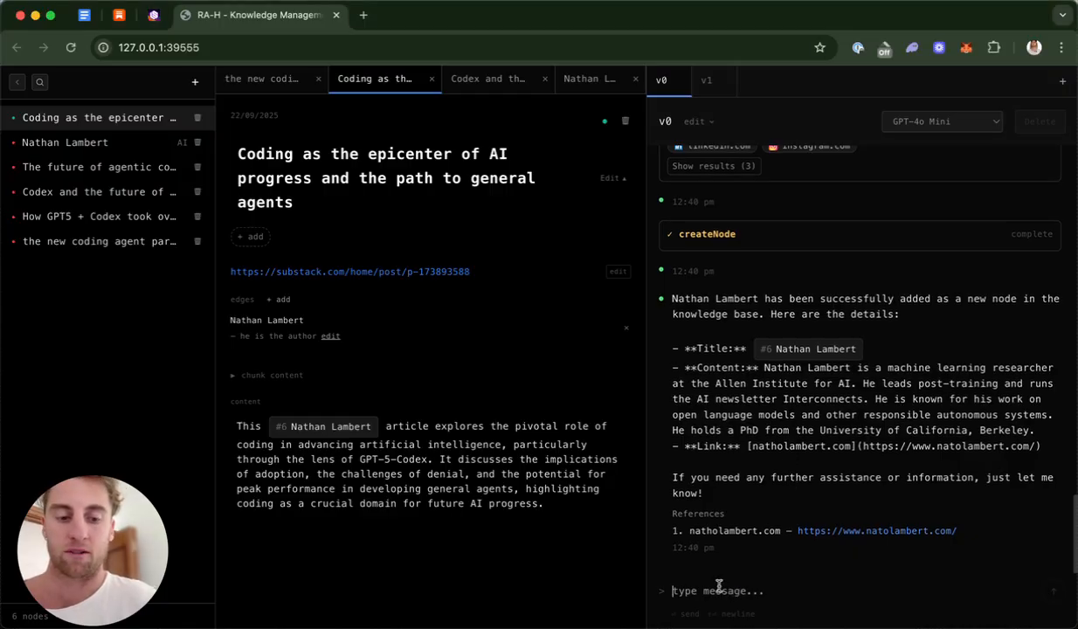
key(alt+Fn)
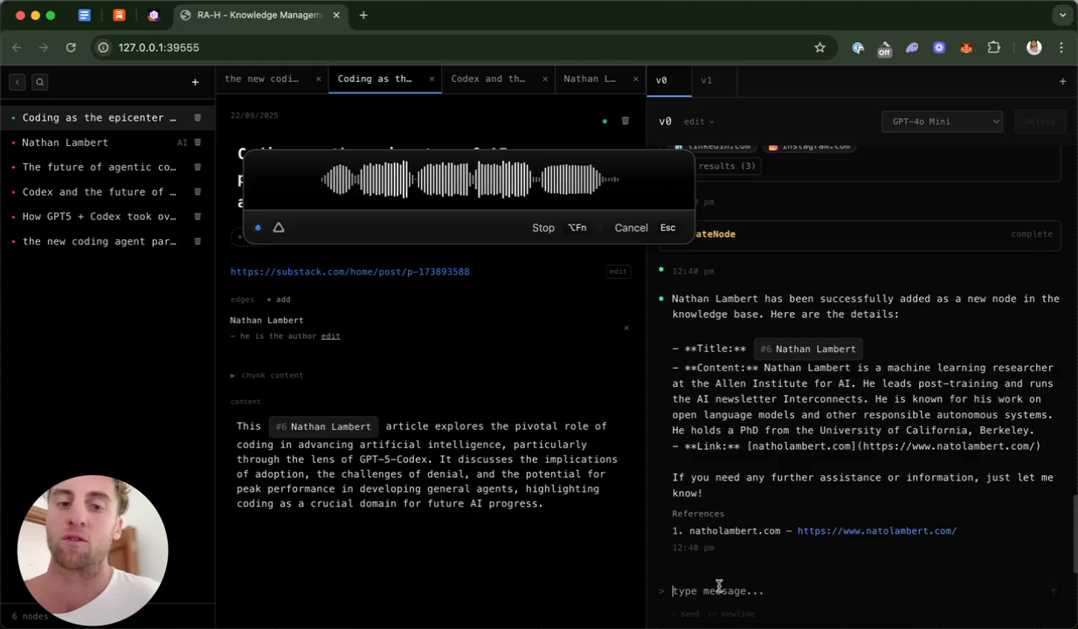
key(alt+fn)
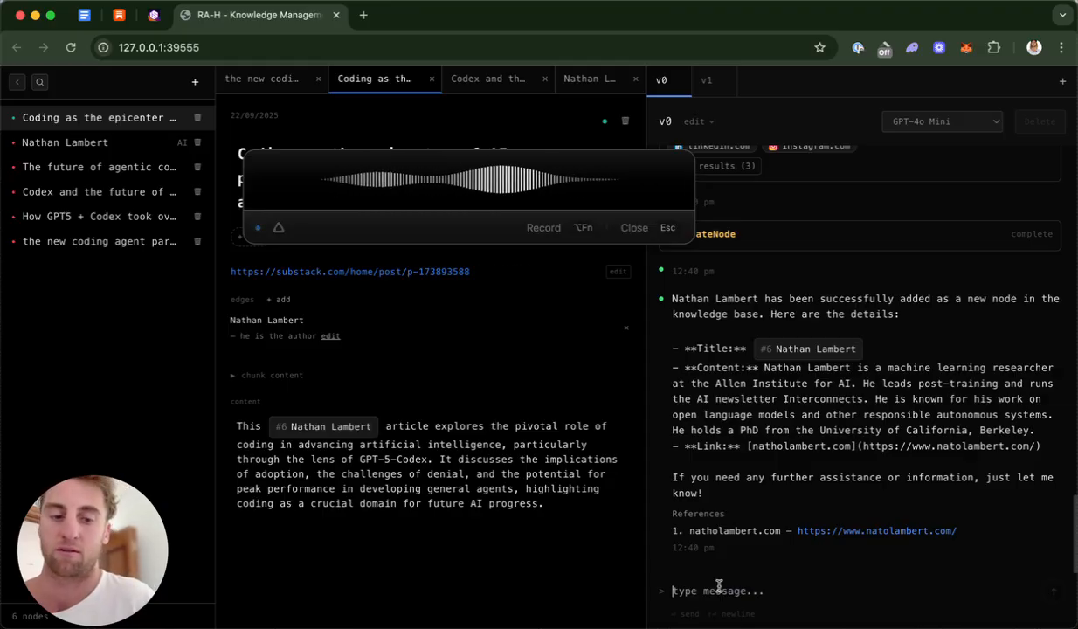
key(Return)
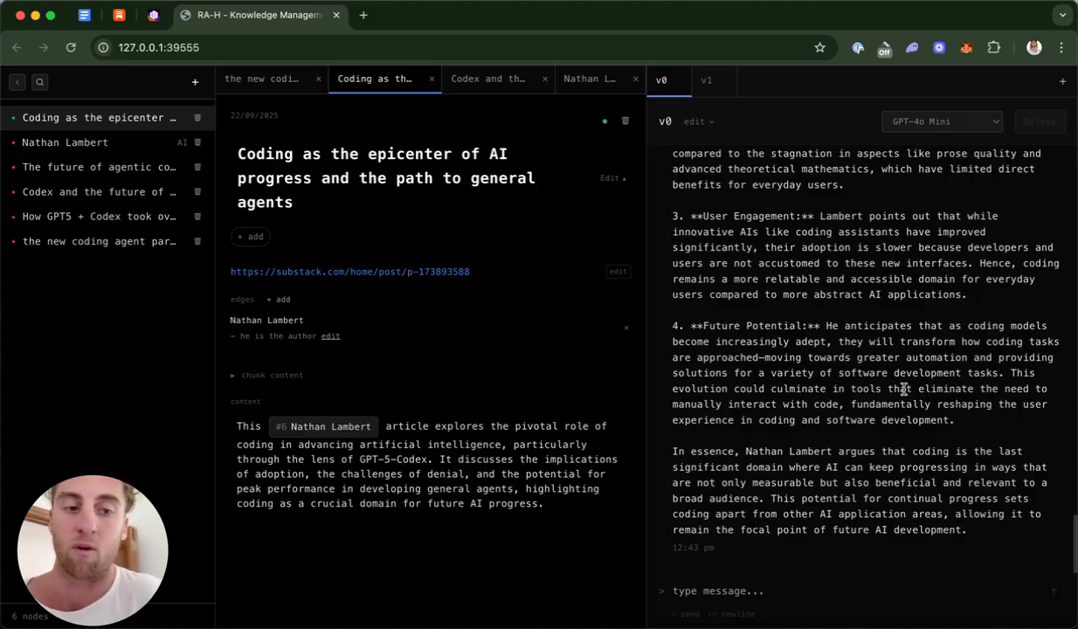
Review v0's explanation and ask it by dictation to create coding as the last tractable domain of continual progress as a new node.
scroll(873, 312, up, 3)
scroll(902, 323, up, 5)
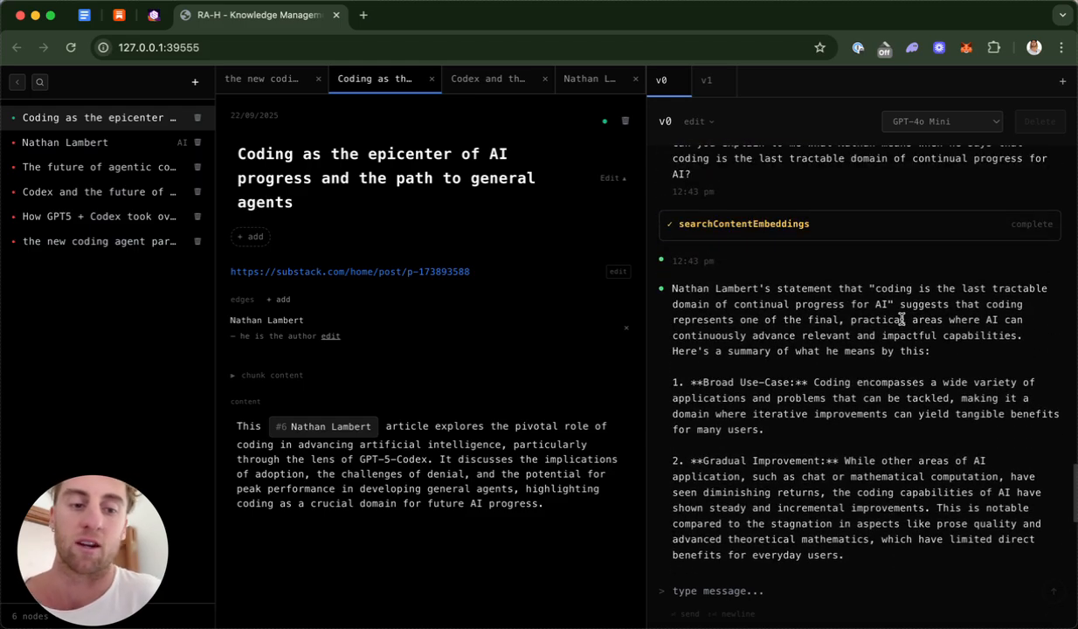
scroll(902, 319, down, 6)
scroll(901, 319, up, 2)
scroll(902, 319, down, 4)
click(732, 594)
key(alt+fn)
scroll(772, 368, up, 8)
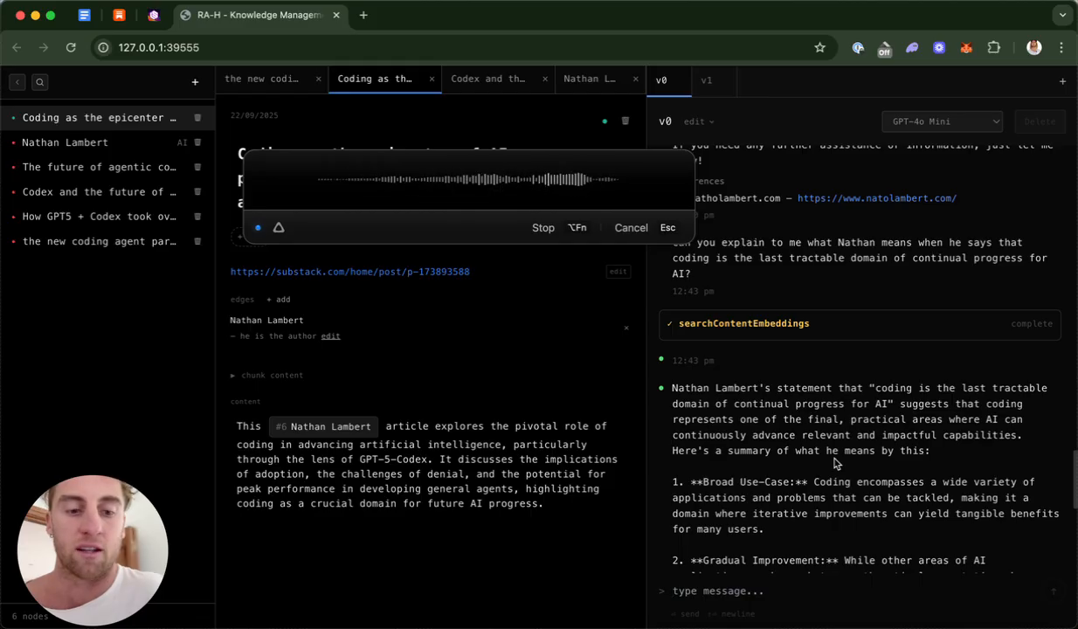
scroll(835, 481, down, 10)
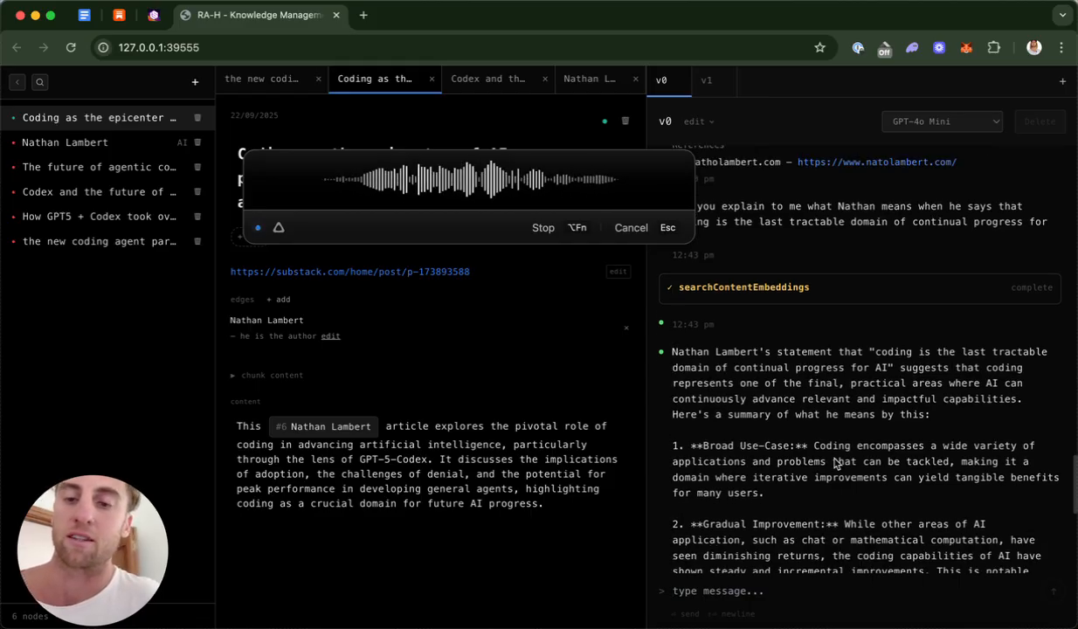
key(alt+Fn)
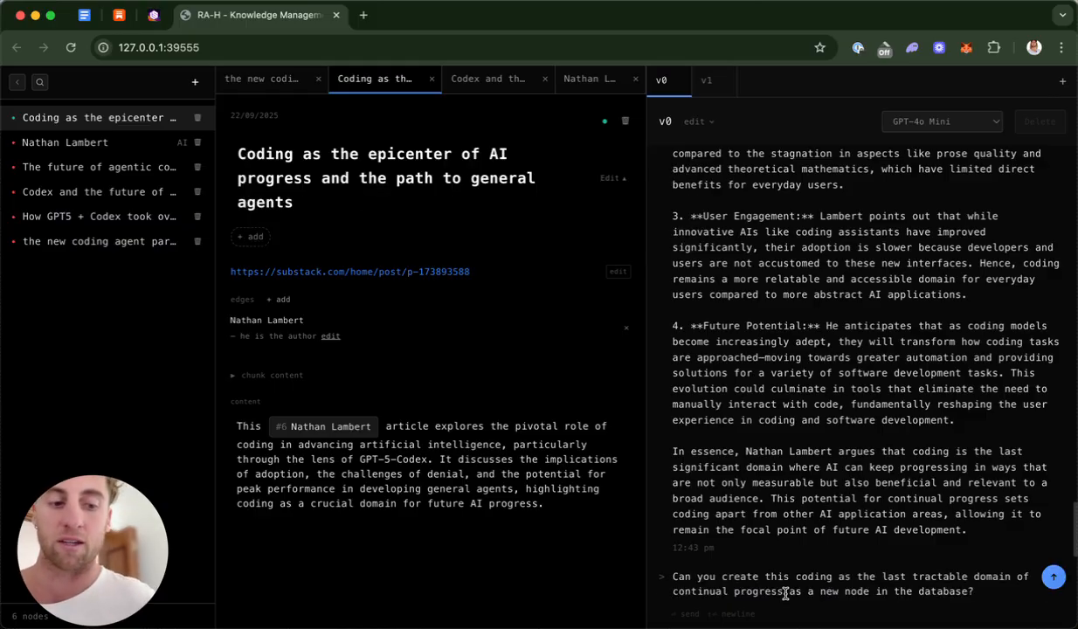
key(Return)
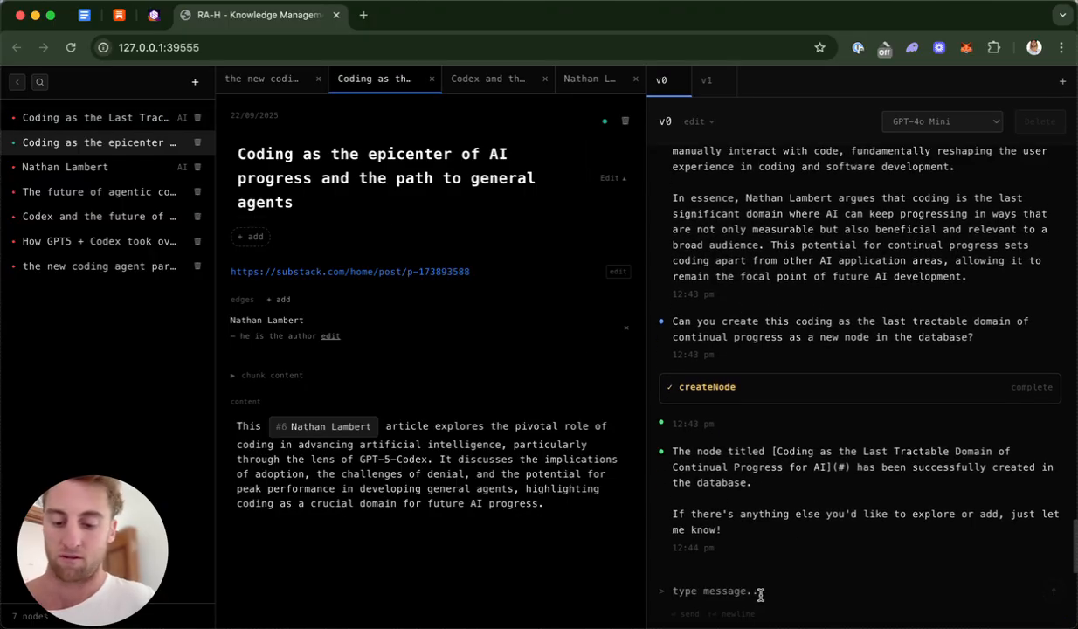
Ask v0 by dictation what Dworkesh Patel says about continual learning in AI.
key(alt+Fn)
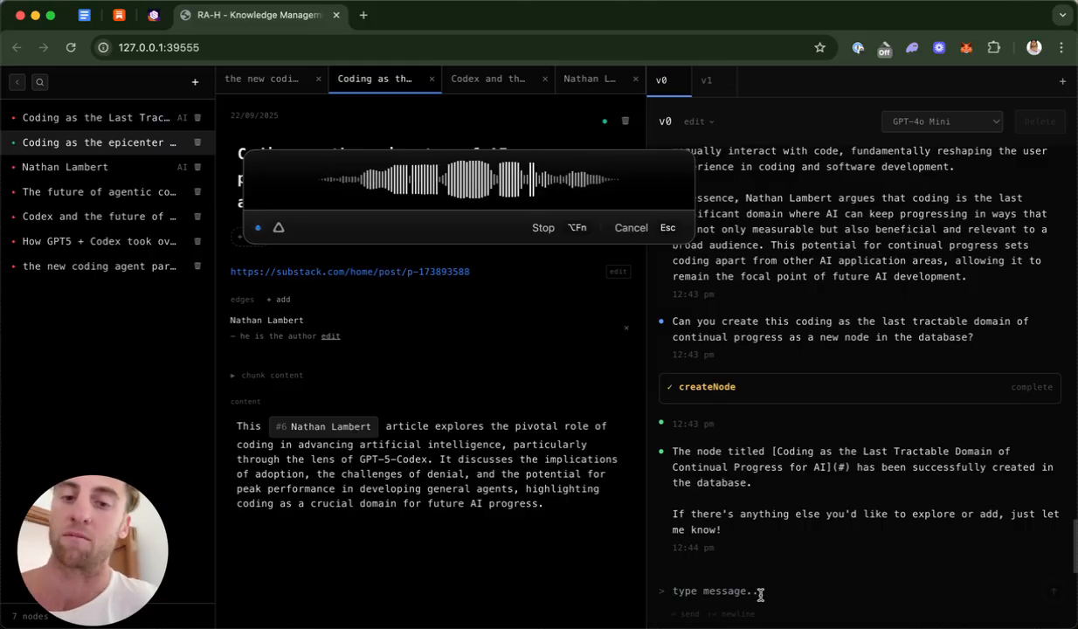
key(alt+Fn)
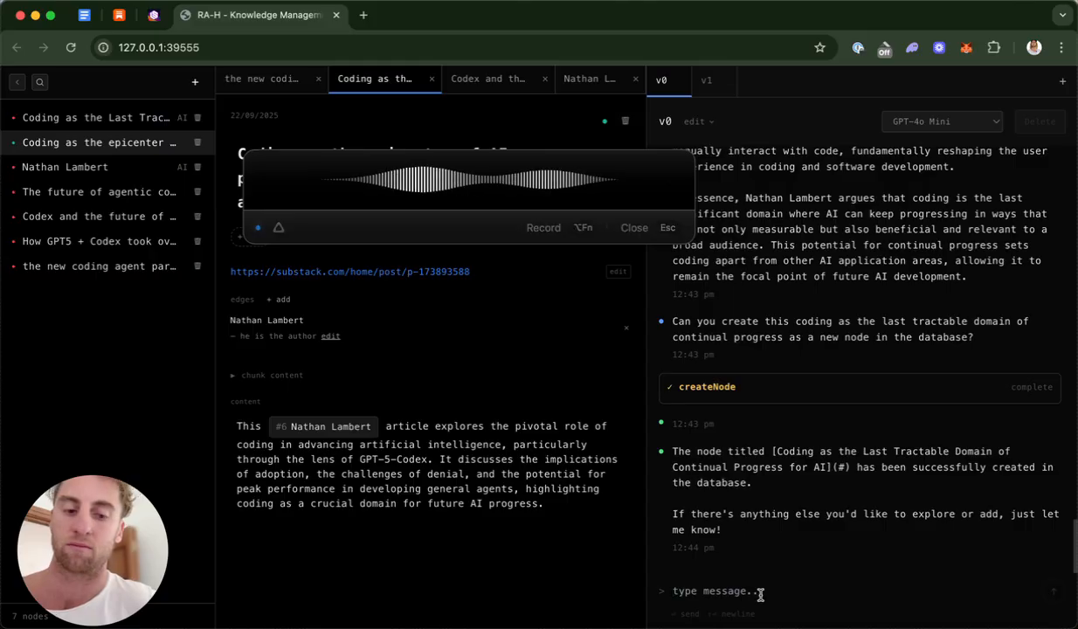
key(Return)
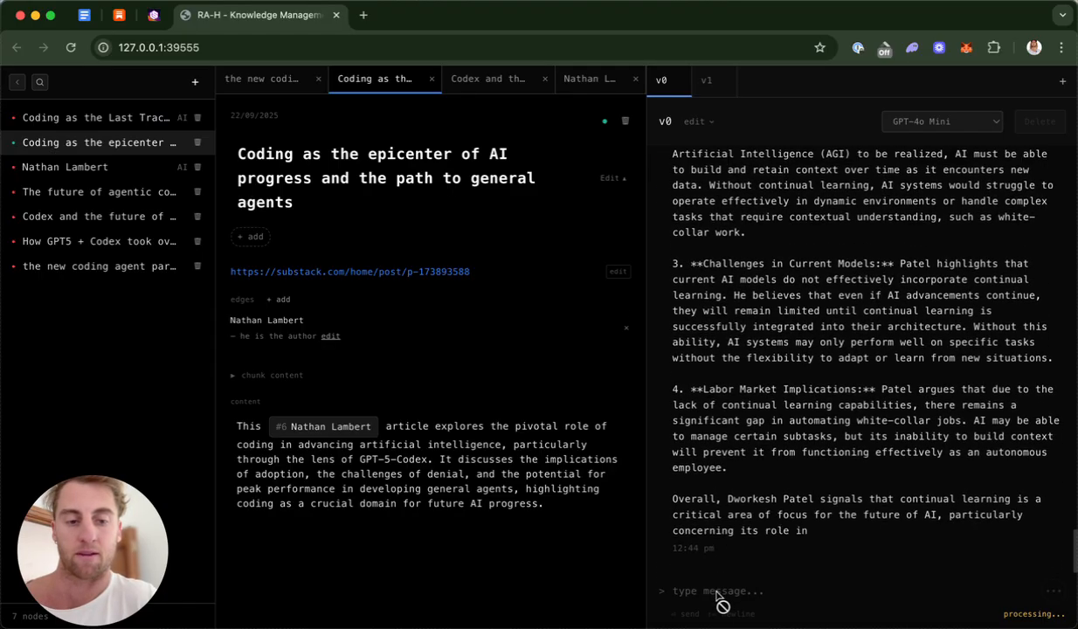
Ask v0 by dictation to also add continual learning by Dworkesh Patel as a new node in the database.
key(alt+fn)
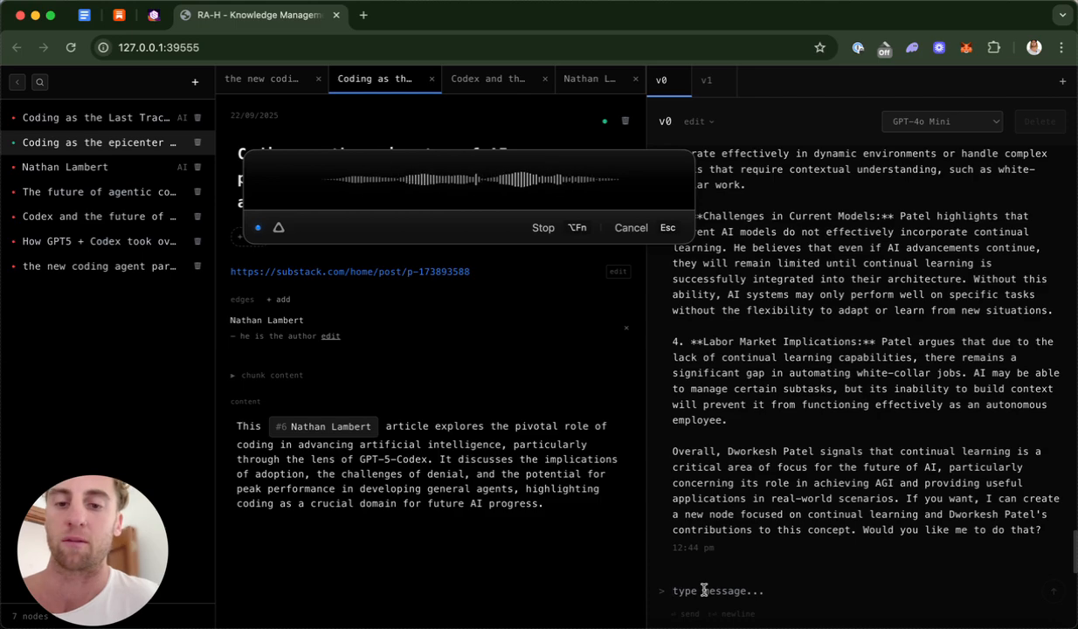
key(alt+fn)
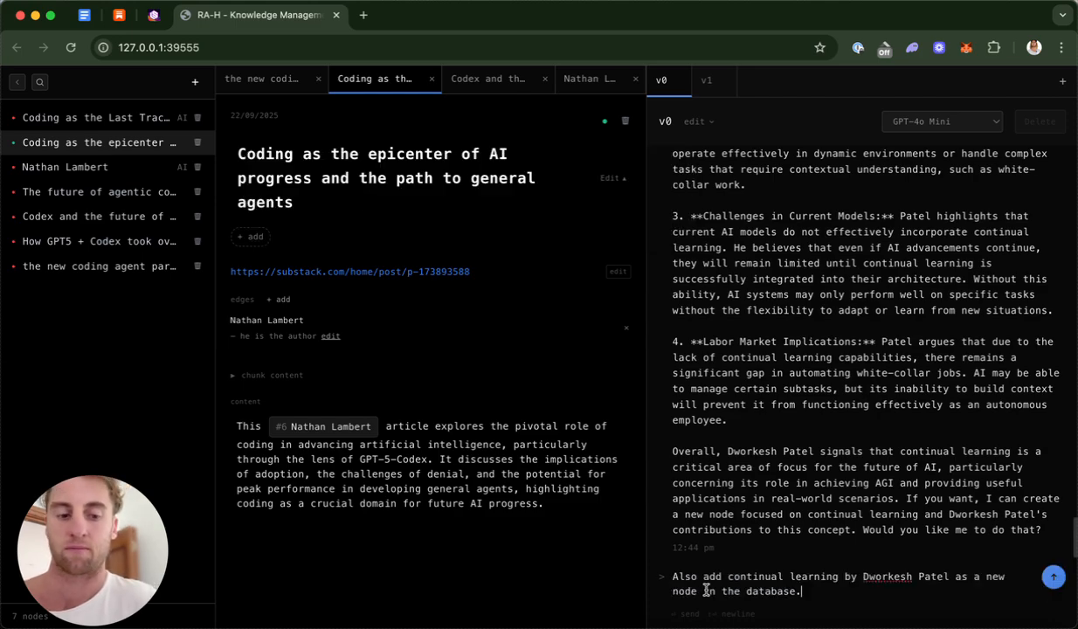
key(Return)
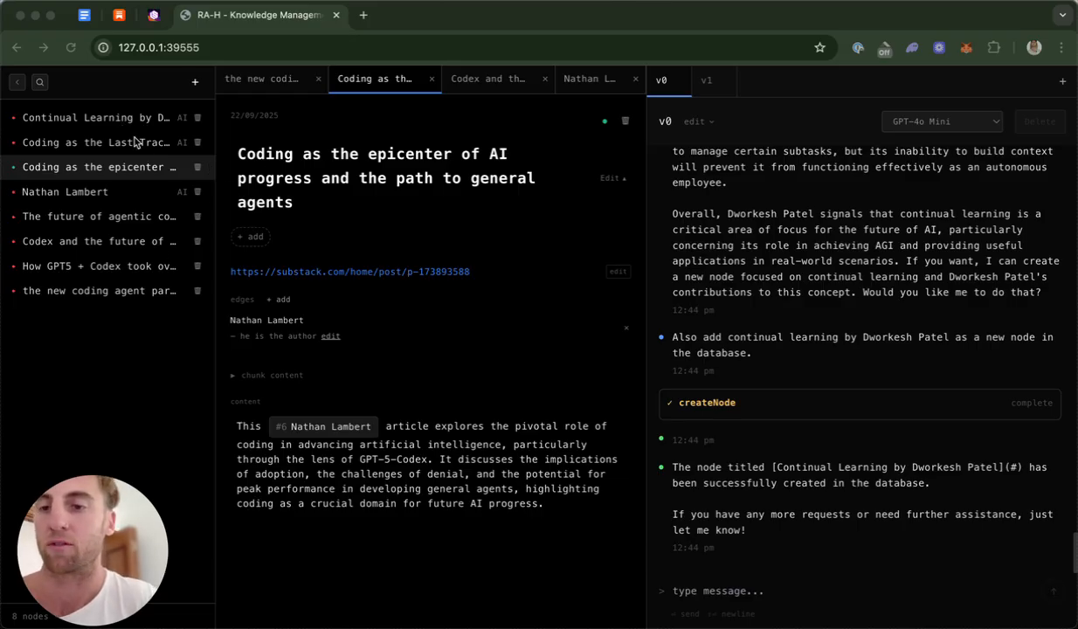
Open the node "the new coding agent paradigm" and create a new helper, keeping its model at Claude 3.5 Sonnet.
click(118, 292)
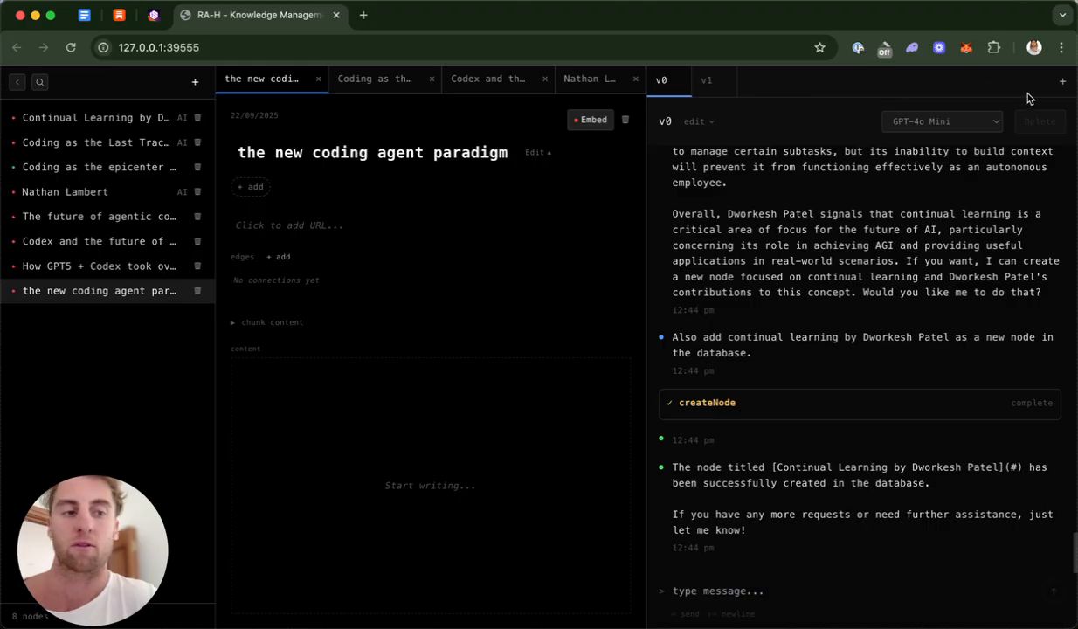
click(1062, 81)
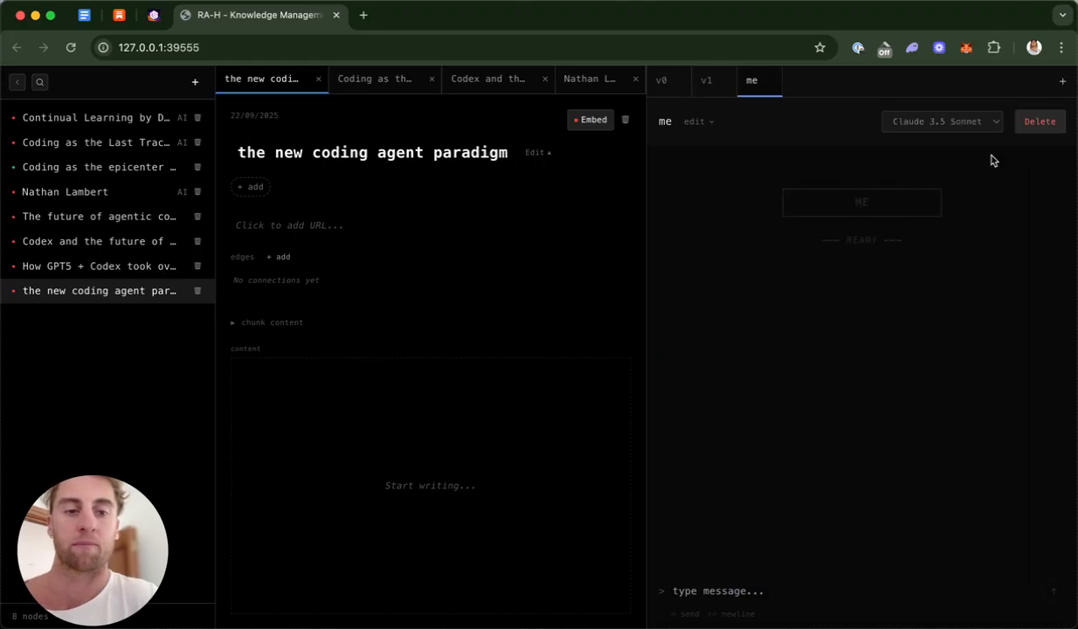
click(938, 127)
click(939, 122)
Instruct the new helper by dictation to update itself to think through all focus nodes and draft a new node, using the think and web search tools.
click(746, 590)
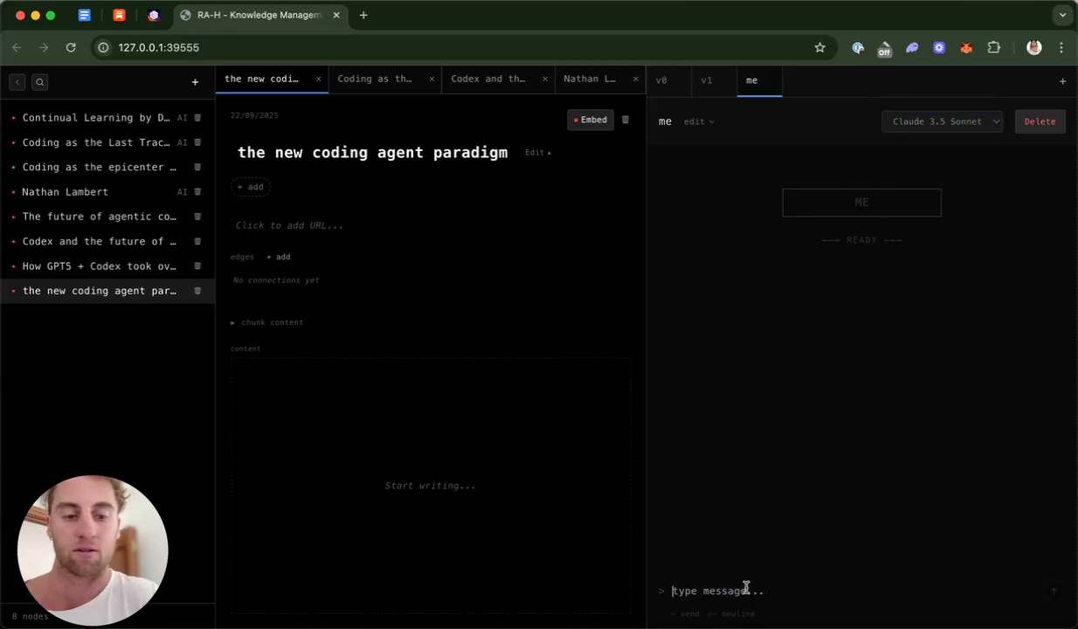
key(alt+fn)
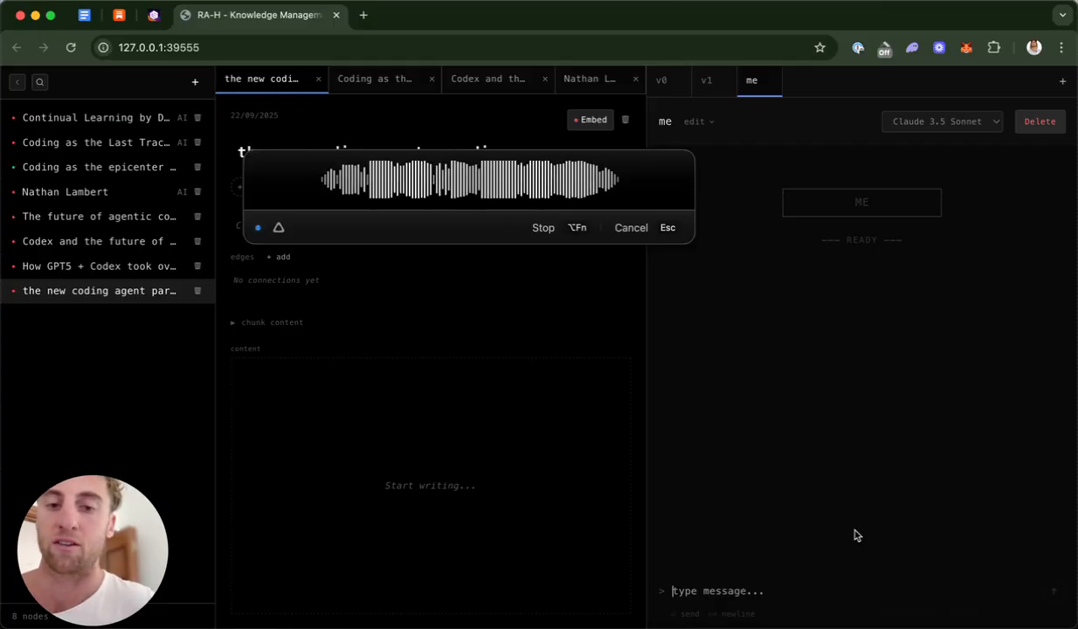
key(alt+Fn)
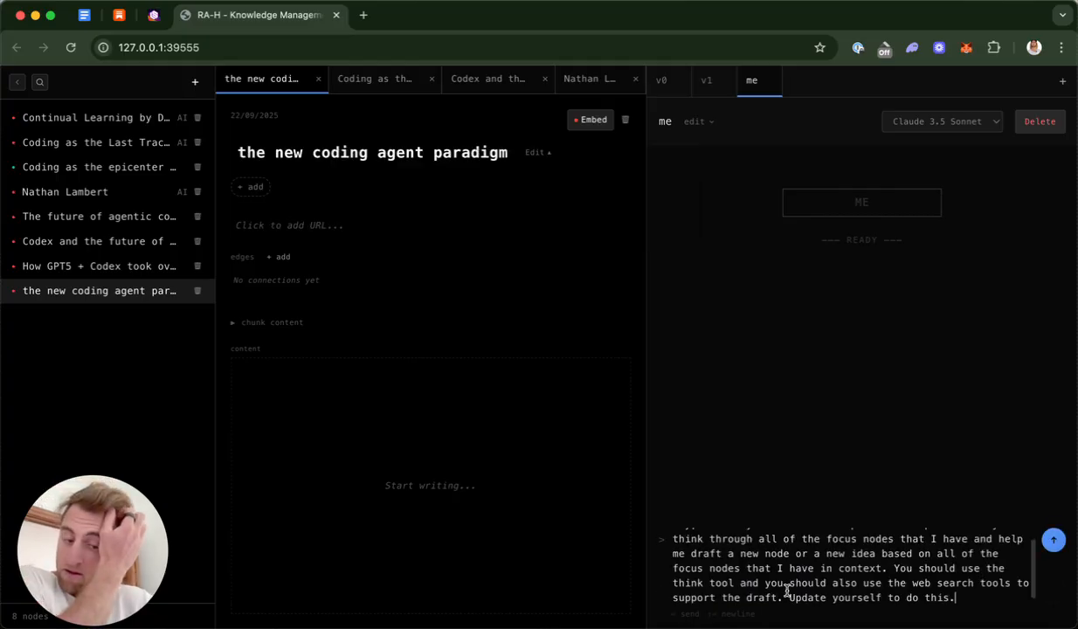
key(Return)
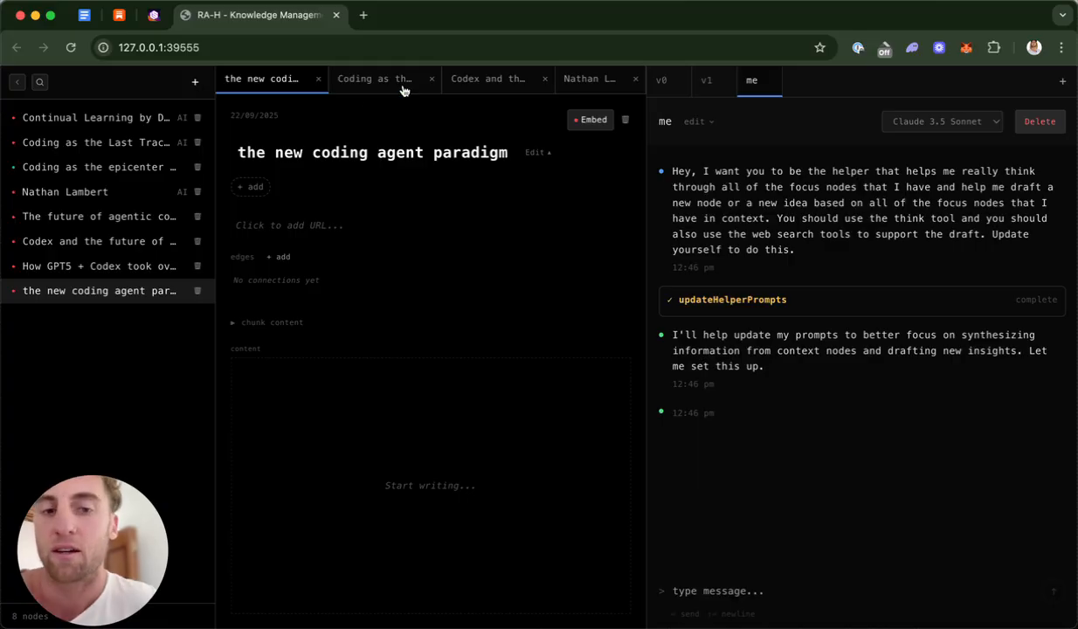
Open every node in the database, from "Continual Learning" to "the new coding agent paradigm", so all are in focus as context.
click(80, 119)
click(82, 142)
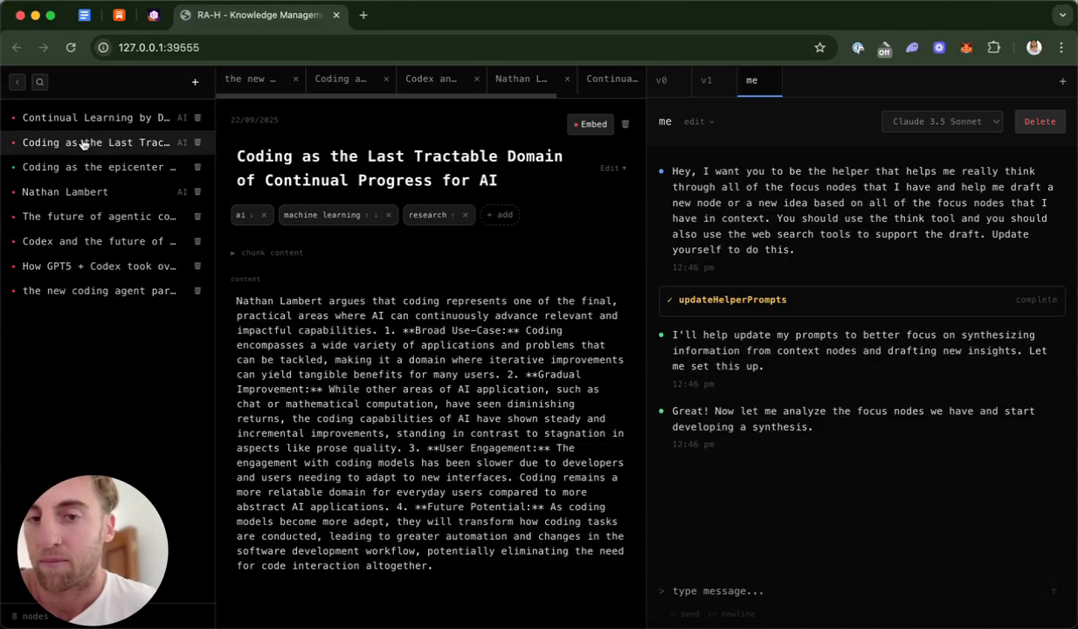
click(88, 168)
click(88, 194)
click(87, 224)
click(84, 242)
click(86, 266)
click(85, 289)
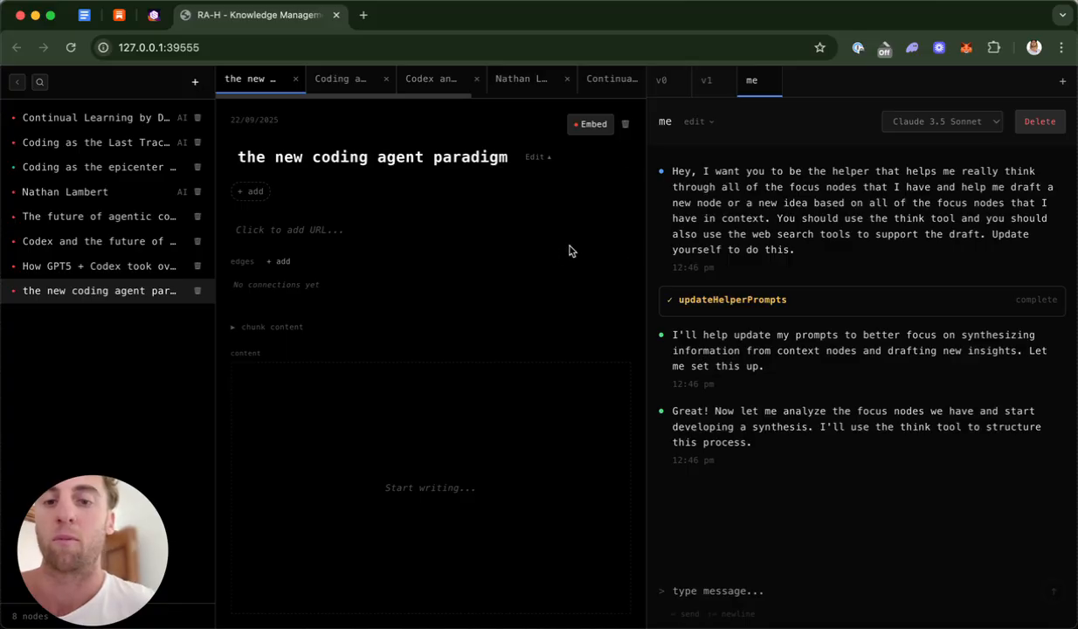
Look through the open focus nodes and examine the helper's prompt update, reasoning and web search steps.
click(344, 83)
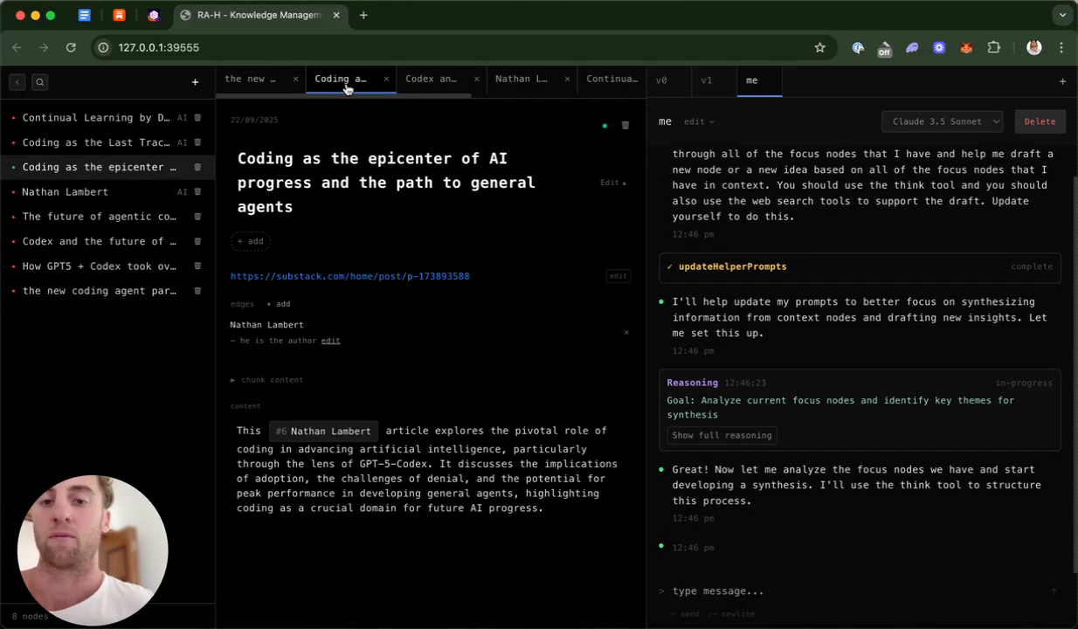
click(426, 84)
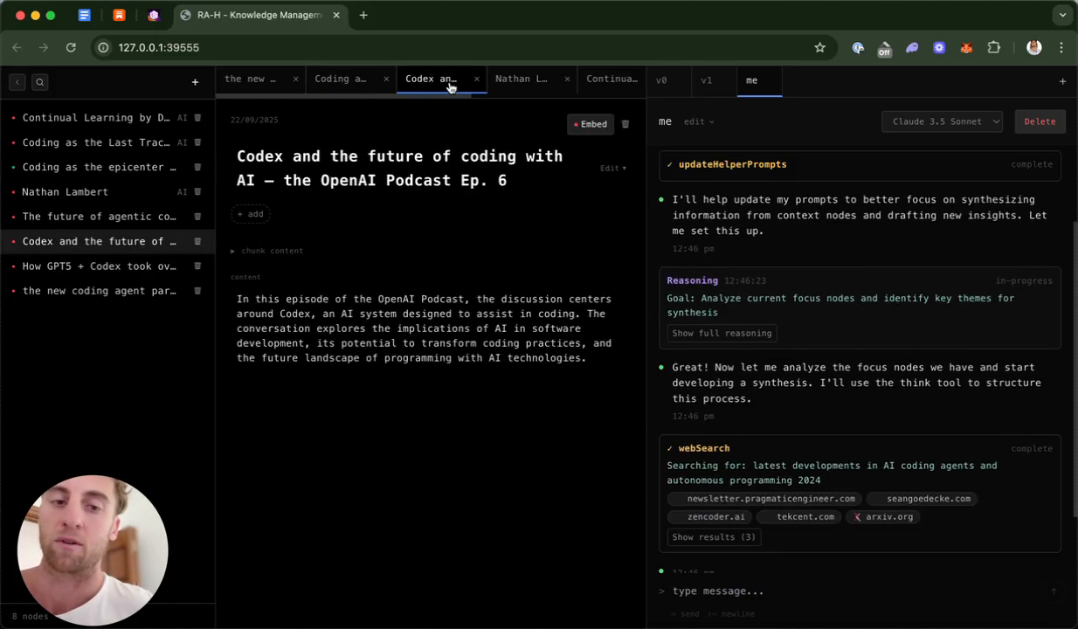
click(522, 80)
scroll(518, 83, right, 4)
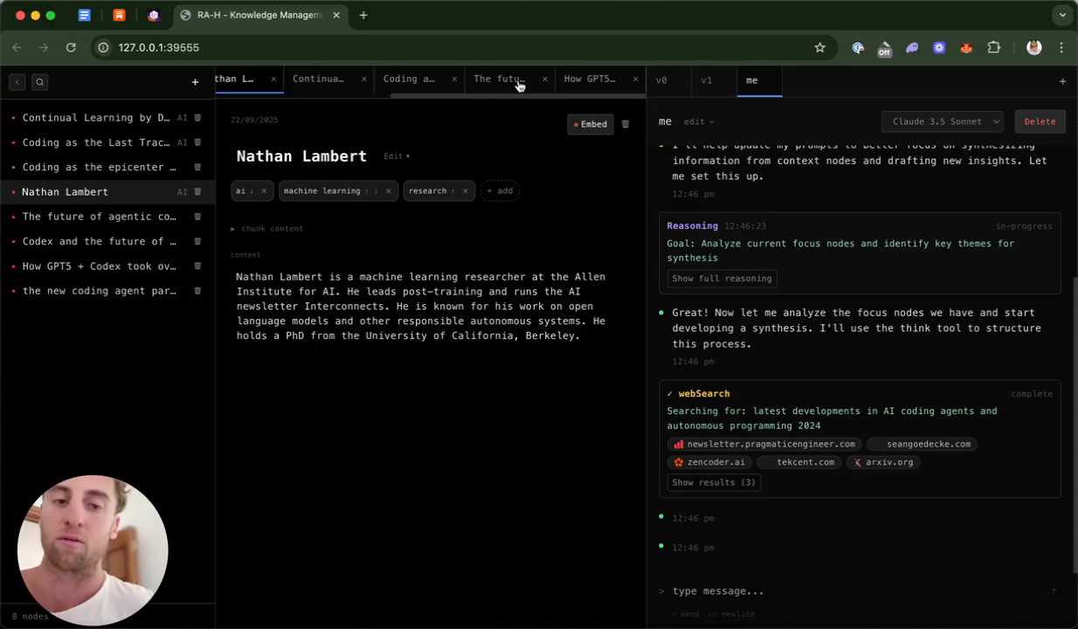
click(590, 81)
click(493, 84)
scroll(505, 87, left, 4)
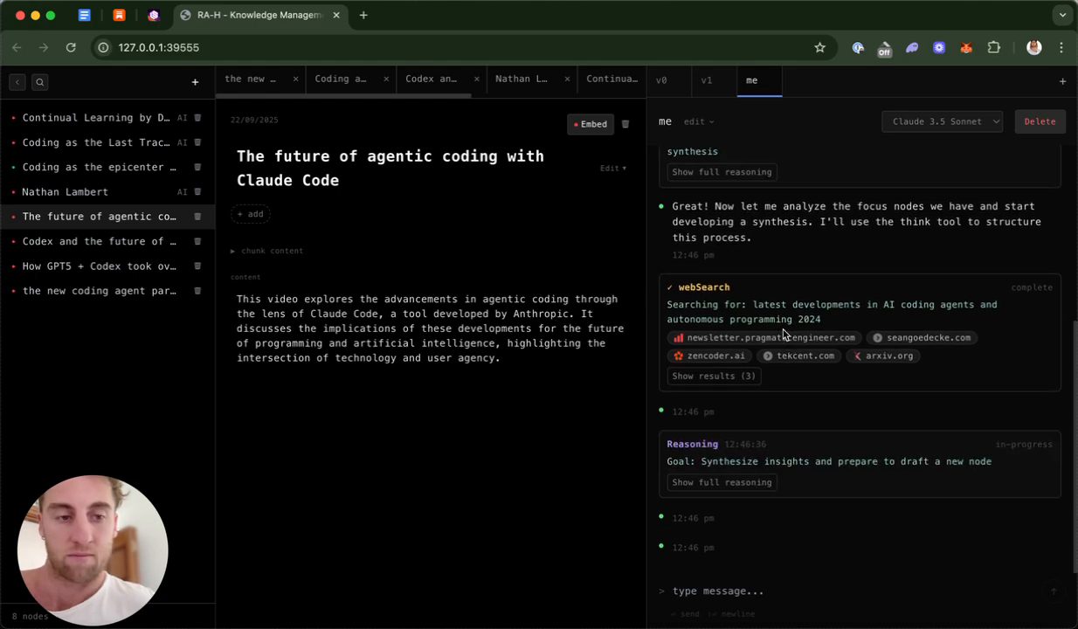
scroll(782, 332, up, 2)
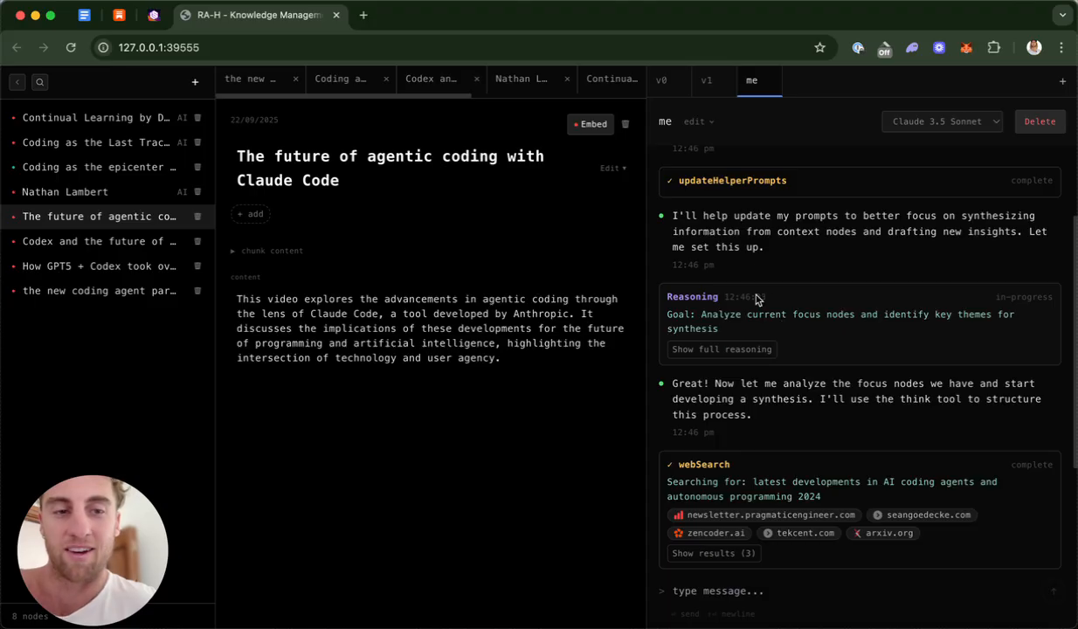
scroll(760, 317, up, 3)
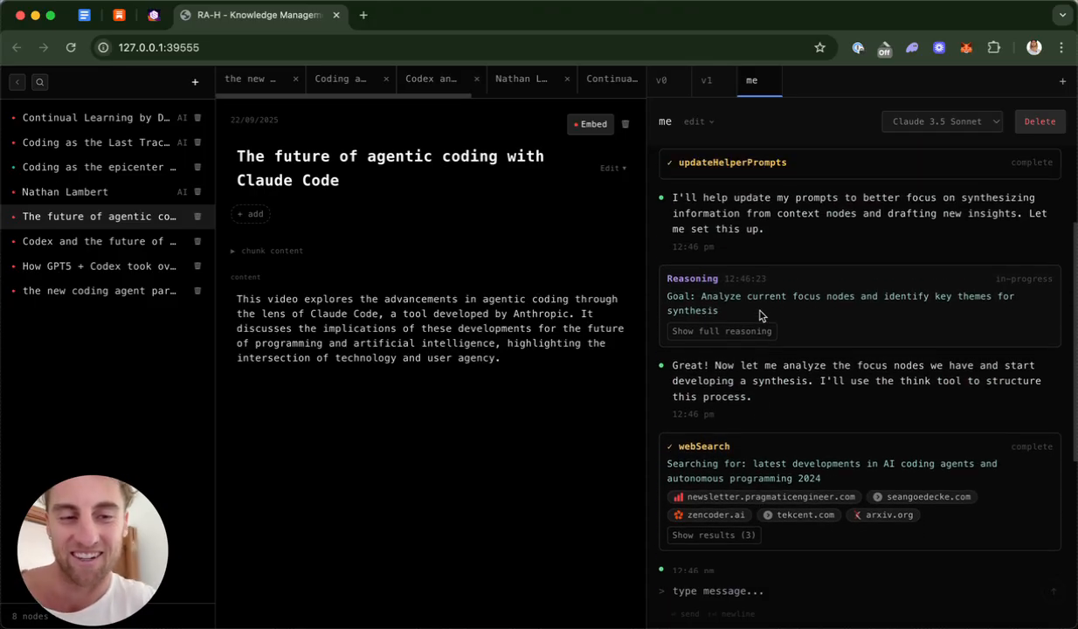
scroll(760, 316, down, 1)
scroll(760, 317, down, 3)
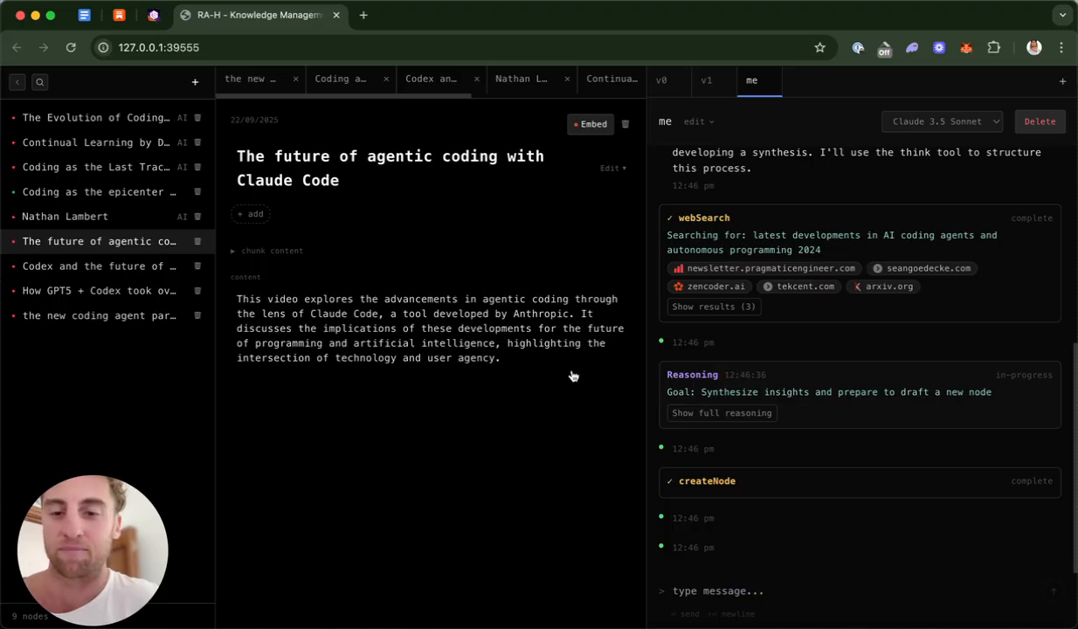
Open the new node "The Evolution of Coding Agents: From Tools to Teammates" and read its content and the helper's synthesis summary.
click(112, 122)
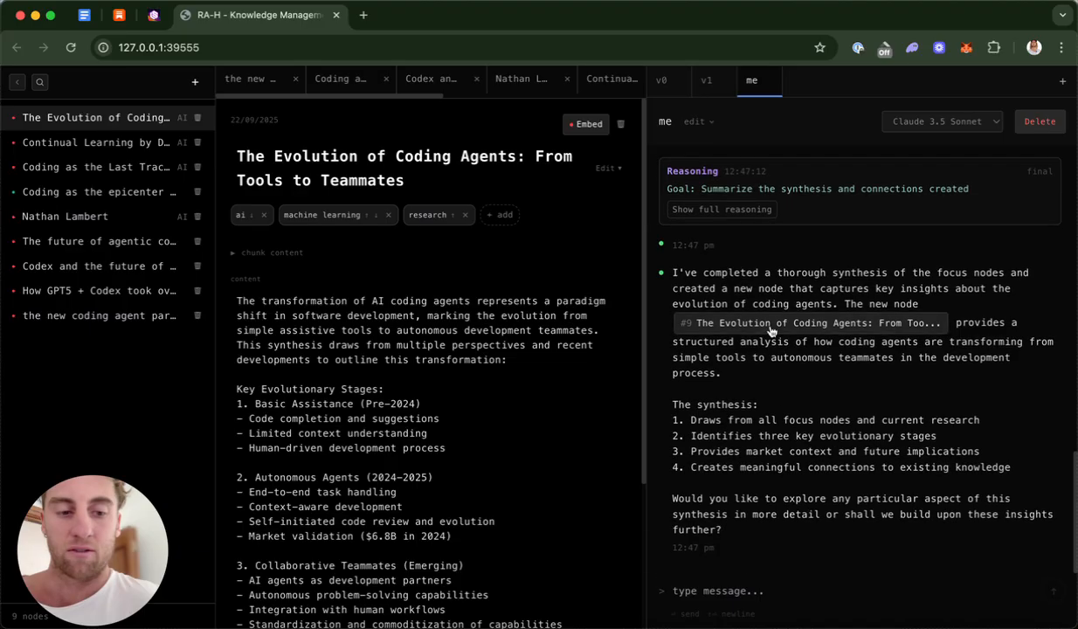
scroll(420, 297, down, 3)
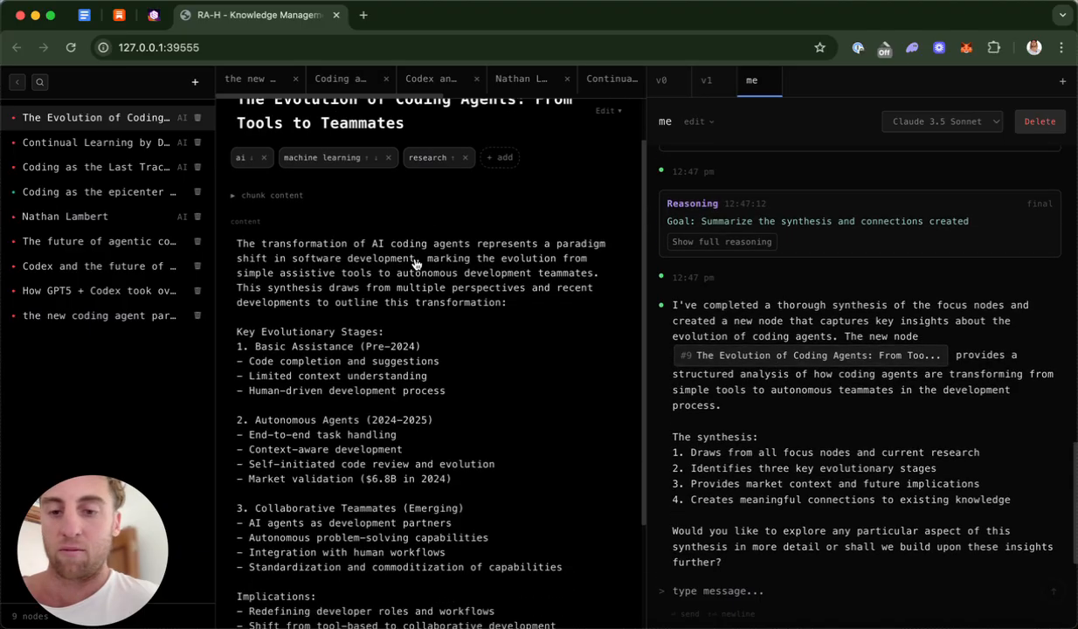
scroll(430, 342, up, 3)
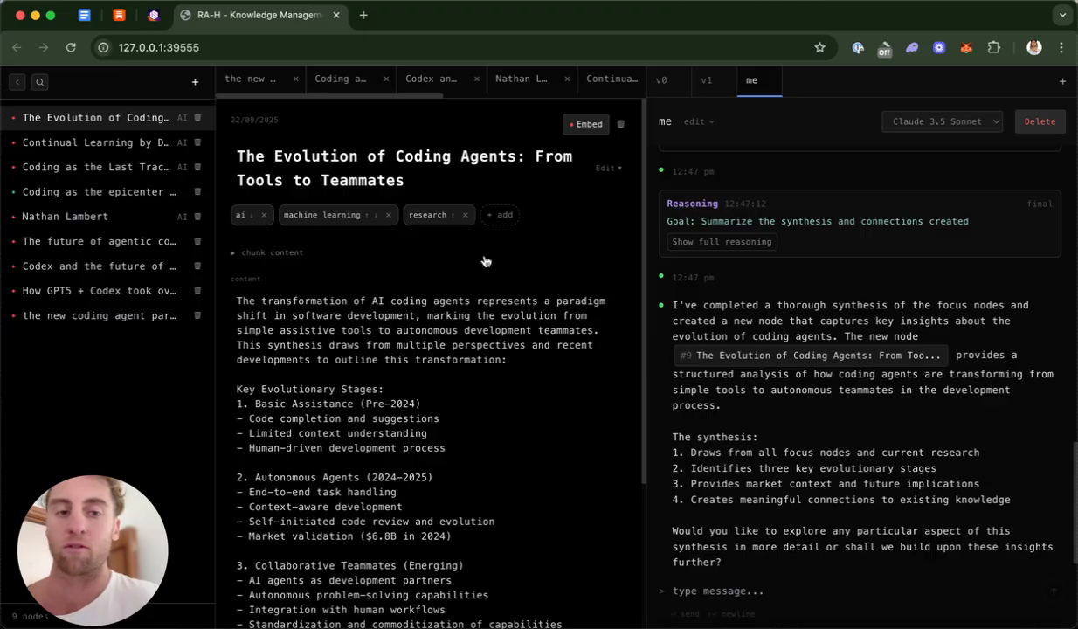
scroll(482, 260, down, 4)
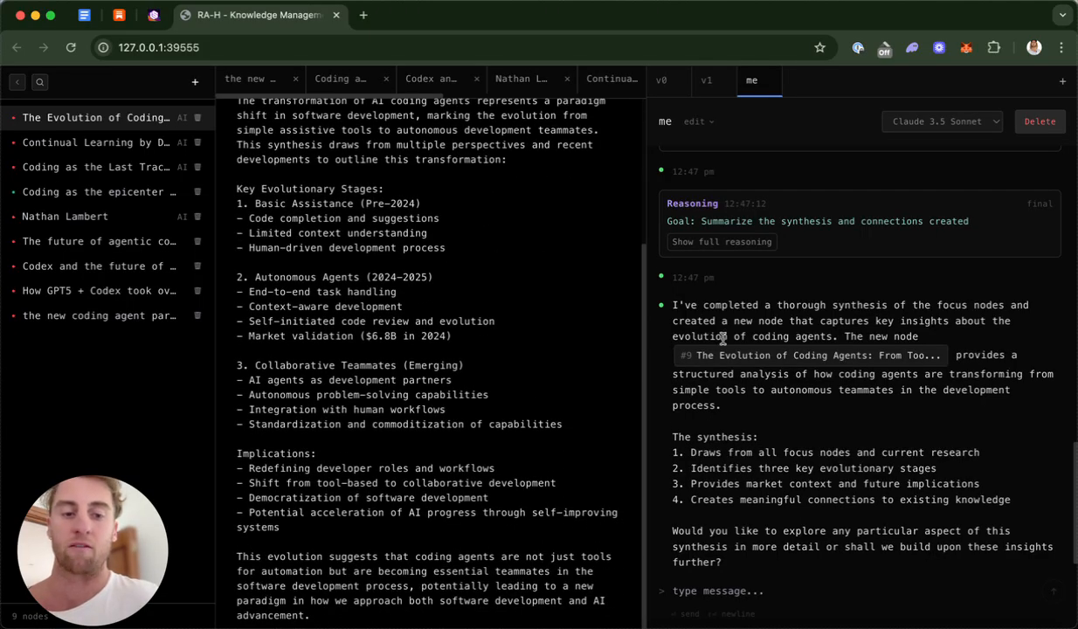
scroll(716, 332, up, 5)
scroll(723, 339, down, 10)
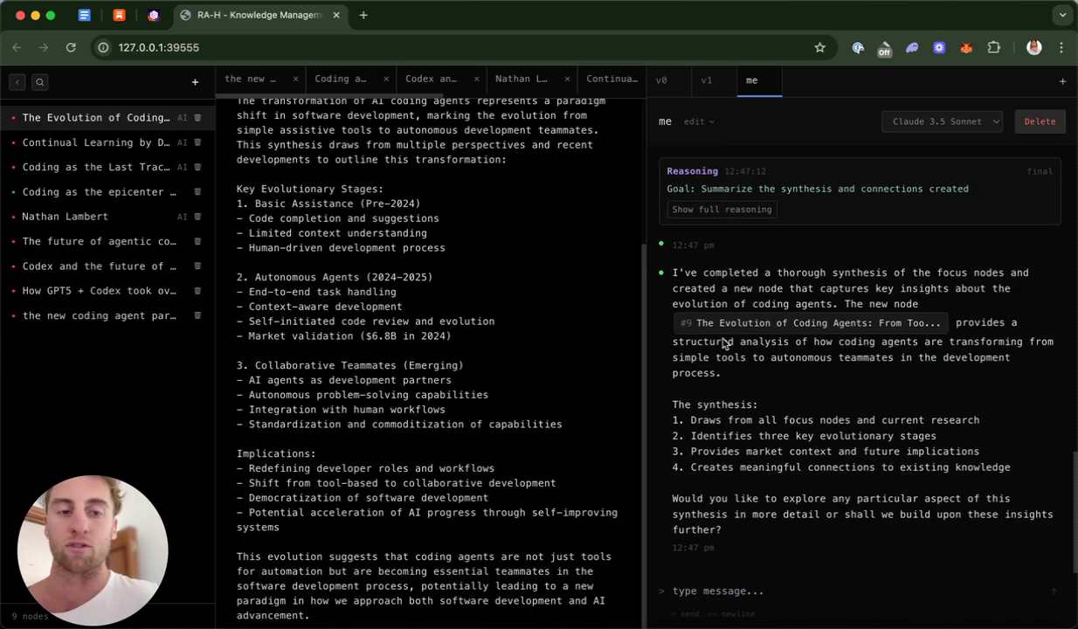